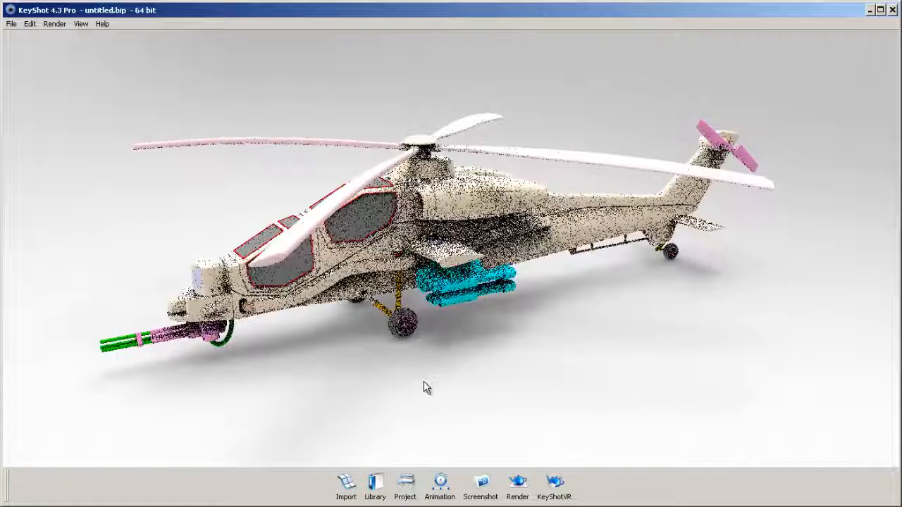
Apply the Hard Rough Plastic Grey library material to the helicopter's fuselage and main rotor blades
click(361, 403)
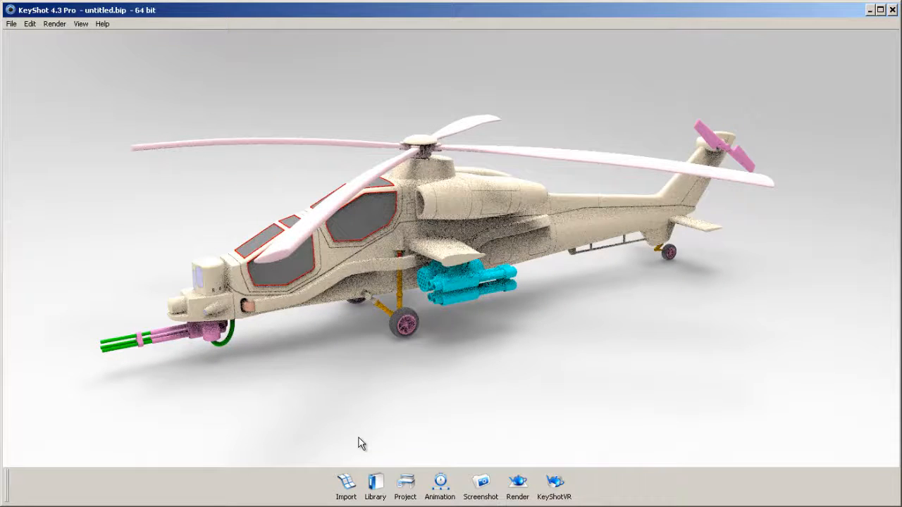
click(376, 487)
drag(196, 76, 180, 37)
drag(224, 365, 224, 386)
drag(229, 471, 229, 472)
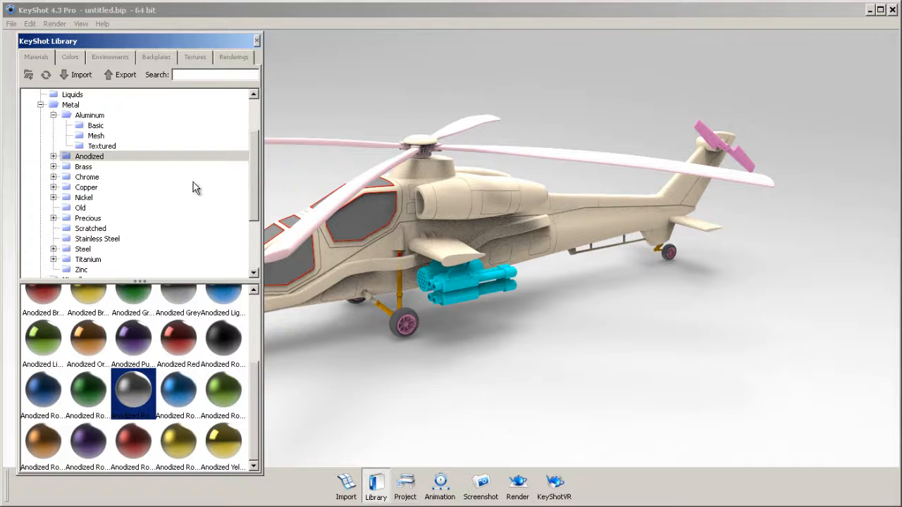
scroll(204, 196, down, 3)
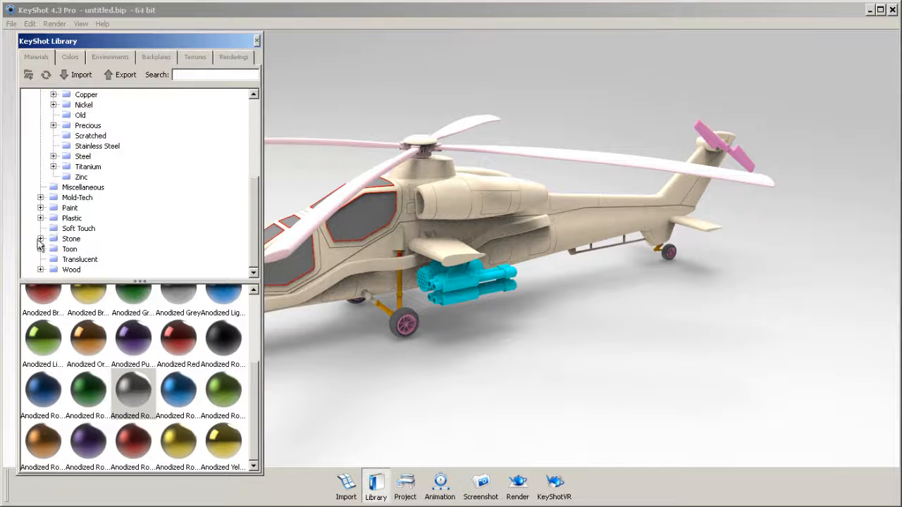
click(71, 219)
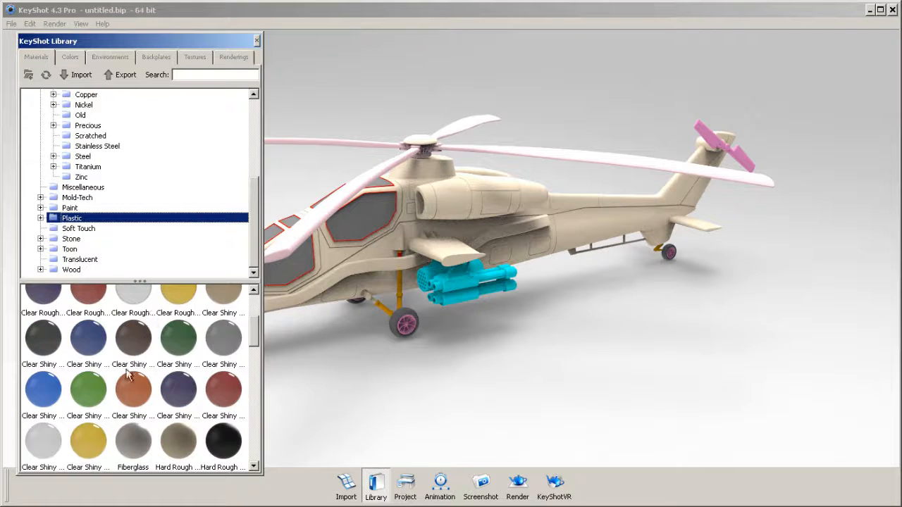
scroll(128, 375, up, 3)
scroll(128, 375, down, 5)
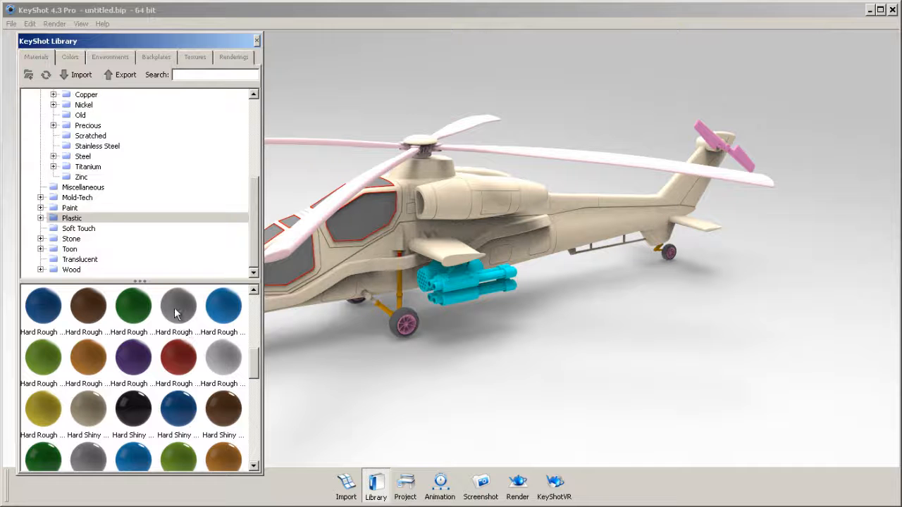
drag(168, 309, 573, 225)
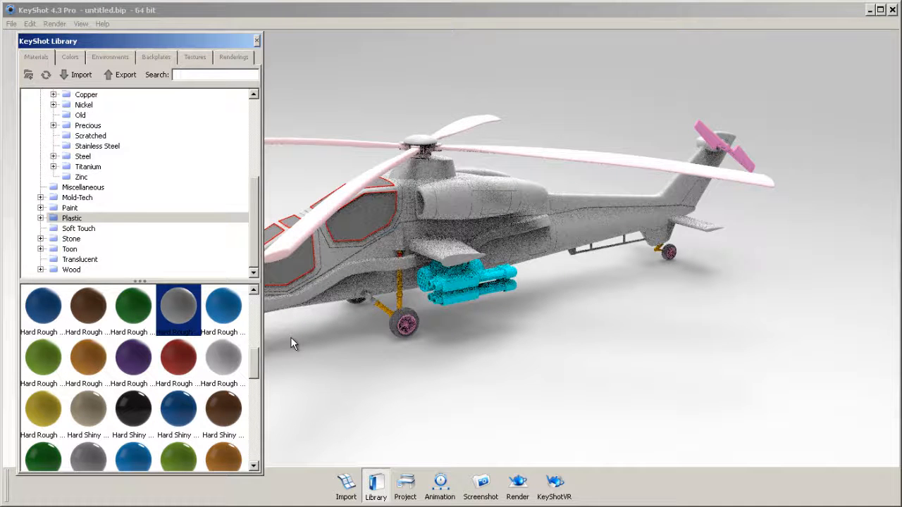
mouse_move(190, 305)
mouse_down()
mouse_move(466, 143)
mouse_move(476, 149)
mouse_move(223, 305)
mouse_move(235, 328)
mouse_move(386, 358)
mouse_move(444, 292)
mouse_move(205, 304)
mouse_up()
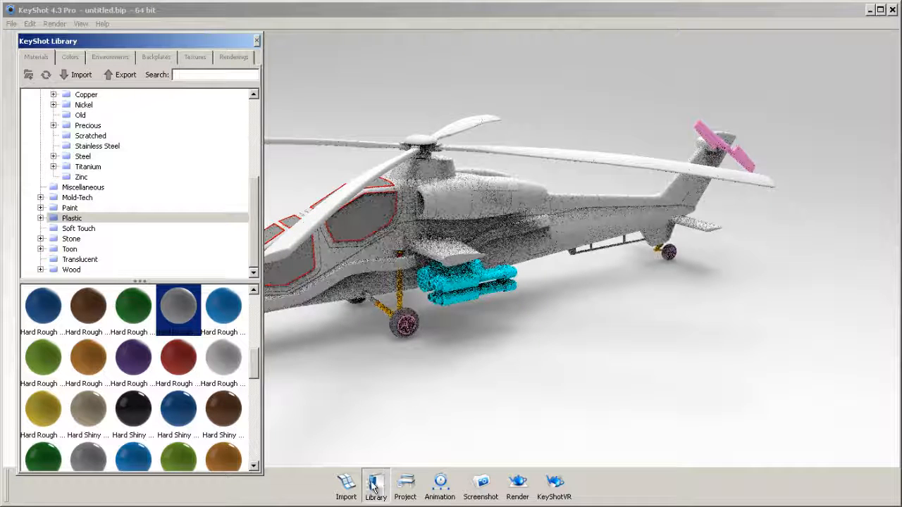
Close the library, bring up the in-project materials and apply the grey glass material to the tail rotor and main rotor blades
click(405, 484)
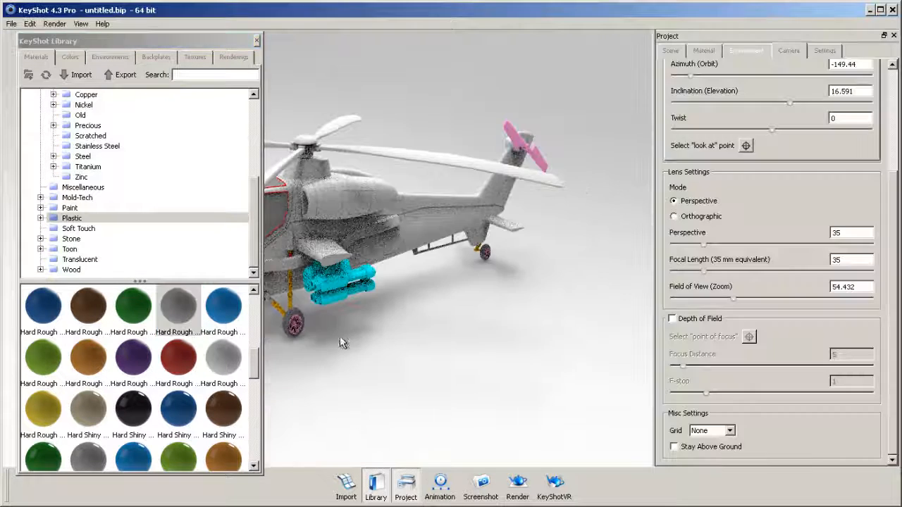
click(257, 41)
click(703, 51)
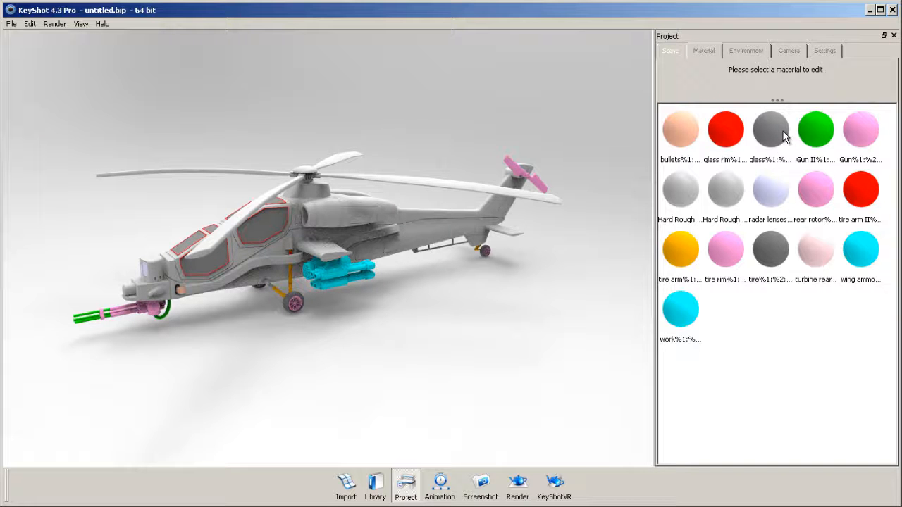
drag(778, 145, 518, 167)
drag(764, 314, 457, 186)
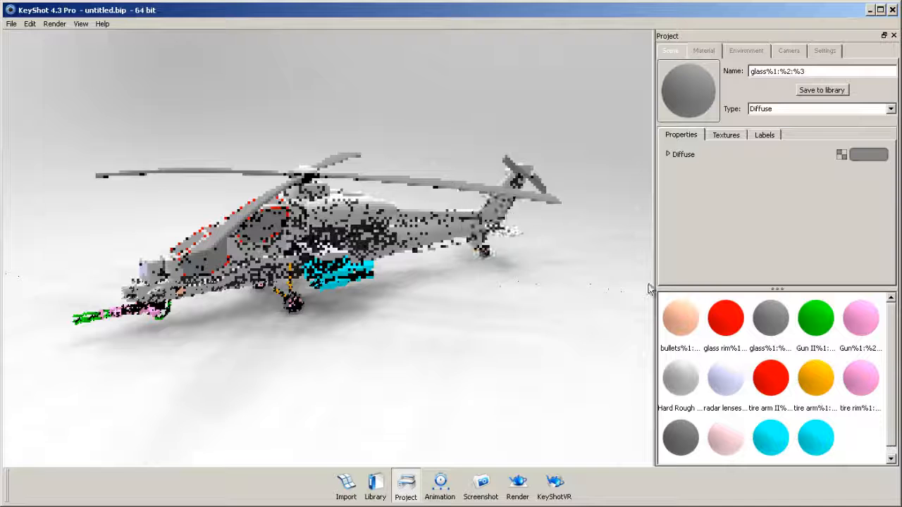
Apply the grey glass project material to the under-wing weapons and the nose gun
drag(771, 321, 352, 285)
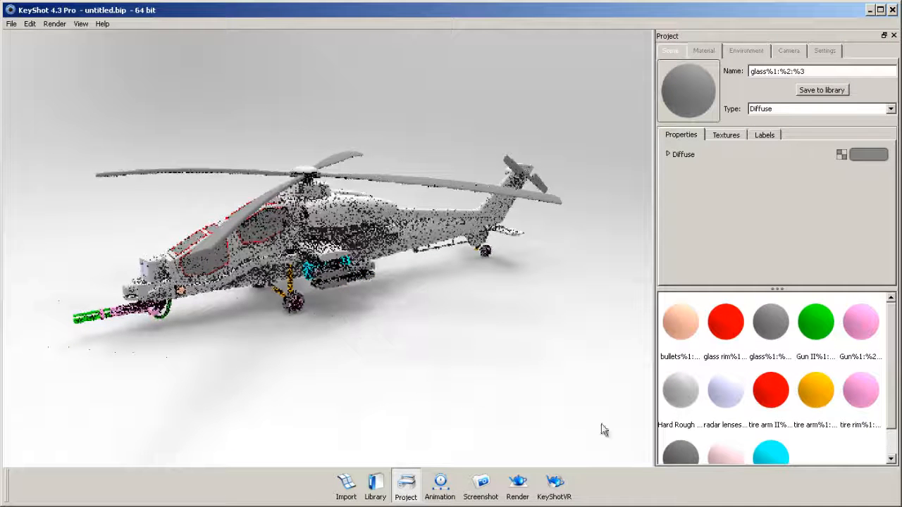
drag(768, 319, 141, 323)
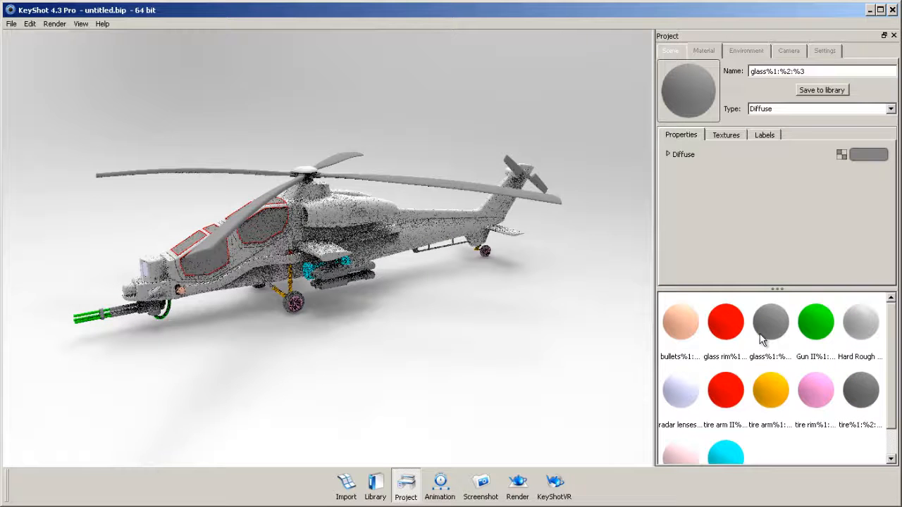
drag(770, 330, 91, 315)
Apply the grey glass project material to the orange landing gear struts and the remaining cyan weapon parts
drag(761, 329, 304, 272)
drag(401, 364, 597, 354)
drag(754, 338, 383, 296)
drag(341, 327, 412, 358)
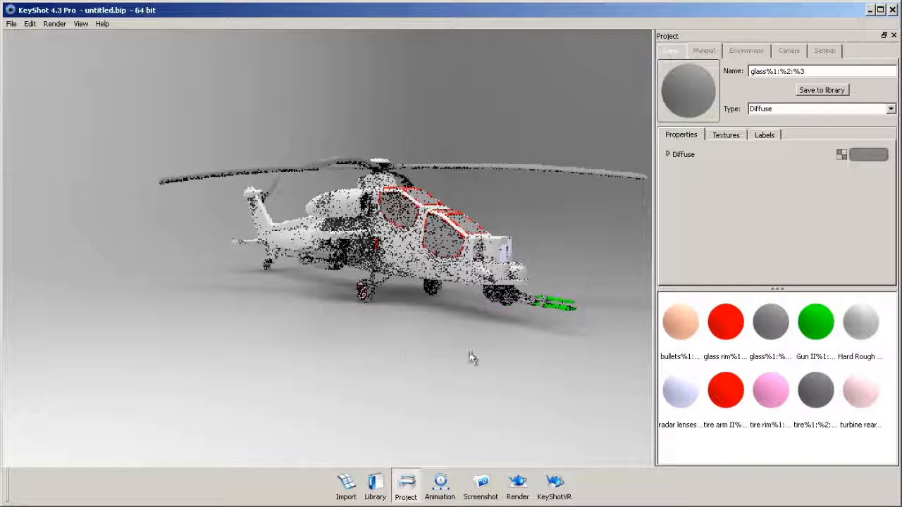
Apply the grey glass project material to the pink wheel rims and the green gun barrels
drag(775, 333, 322, 276)
drag(753, 325, 288, 287)
drag(260, 334, 113, 366)
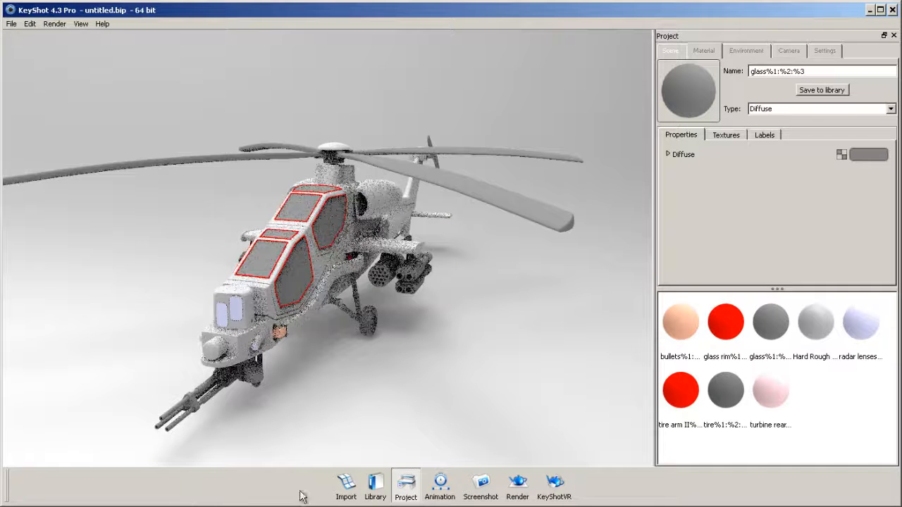
Apply Glass Dense Black from the library's Glass materials to the cockpit side window
click(364, 493)
scroll(95, 168, up, 4)
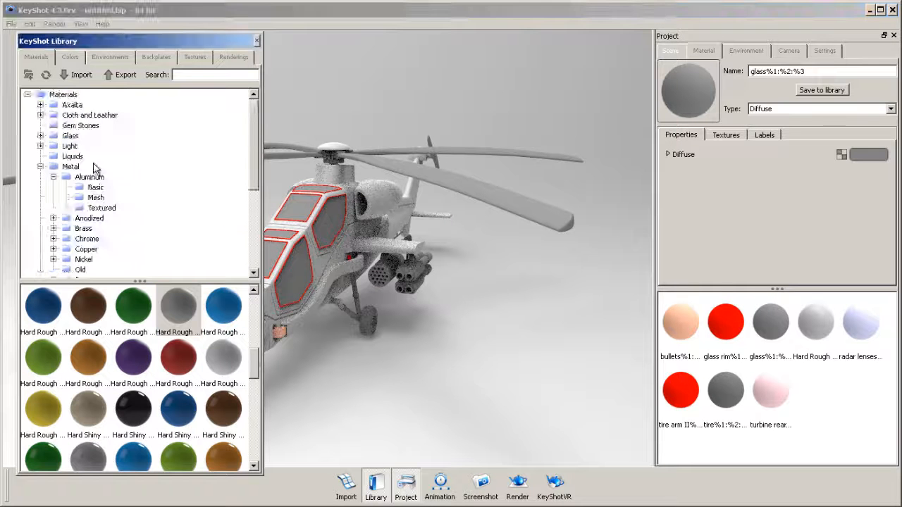
click(72, 136)
scroll(126, 324, up, 2)
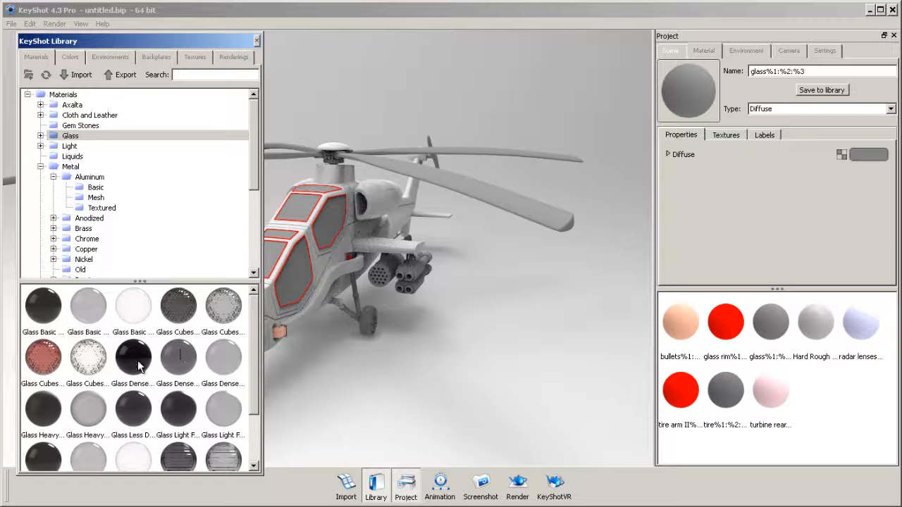
drag(136, 366, 299, 278)
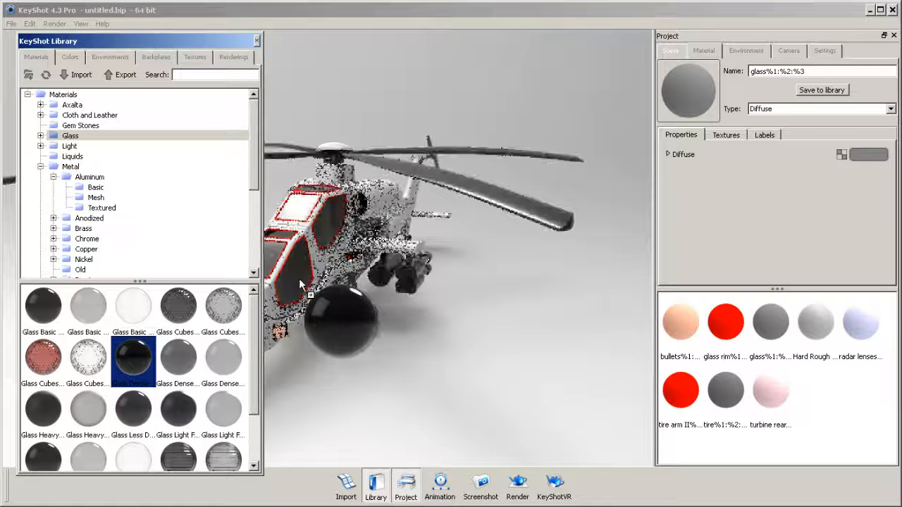
middle_drag(299, 279, 374, 267)
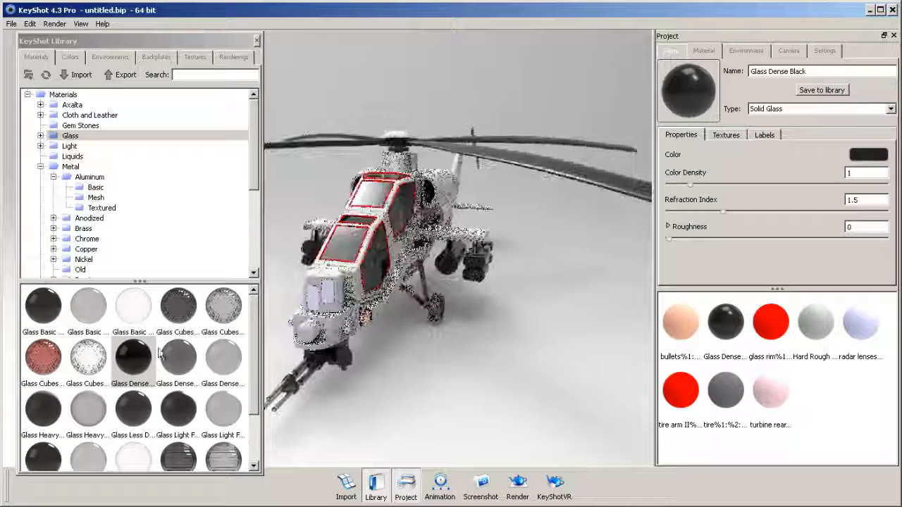
Apply Glass Dense Black to the radar lenses and the nose section of the helicopter
click(154, 358)
drag(148, 357, 327, 295)
scroll(361, 331, up, 2)
scroll(360, 331, up, 3)
drag(361, 331, 347, 291)
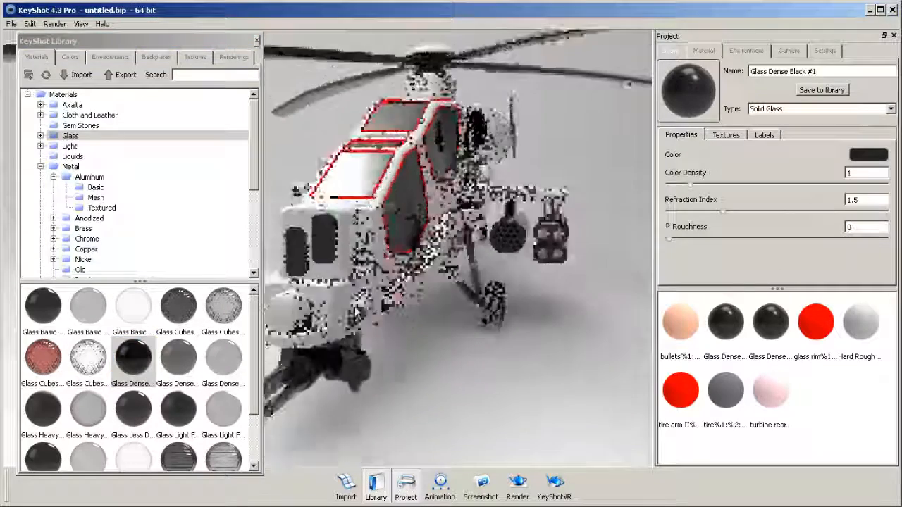
drag(141, 355, 357, 298)
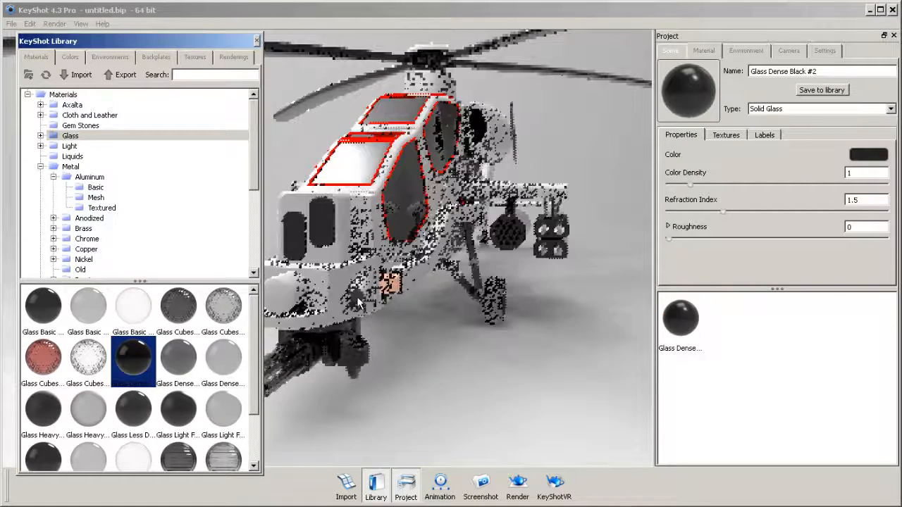
Apply Anodized Rough Grey from the library's Metal materials to the orange bullets part on the nose side
scroll(492, 356, up, 5)
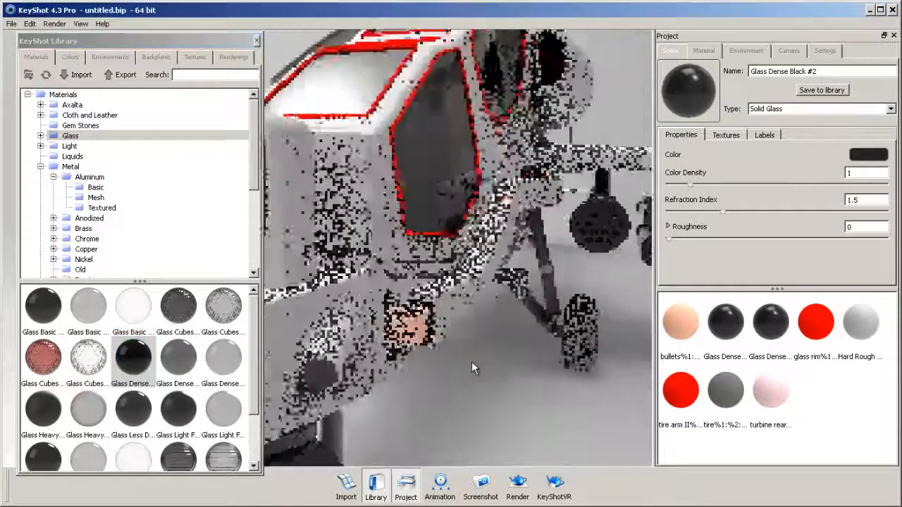
scroll(479, 360, down, 3)
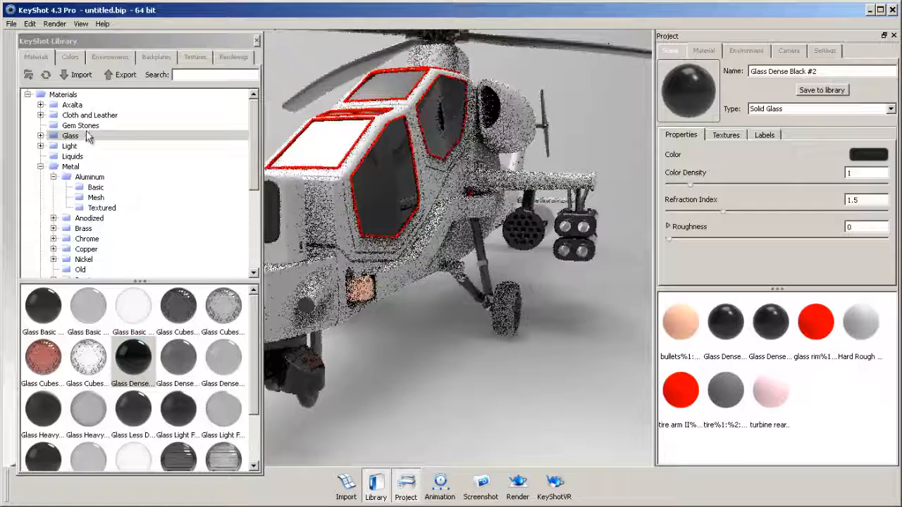
click(65, 167)
click(81, 178)
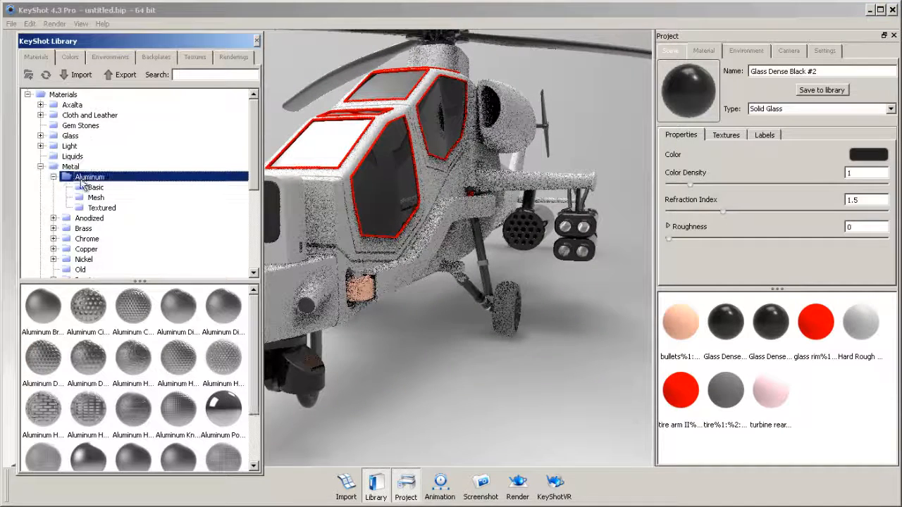
click(88, 219)
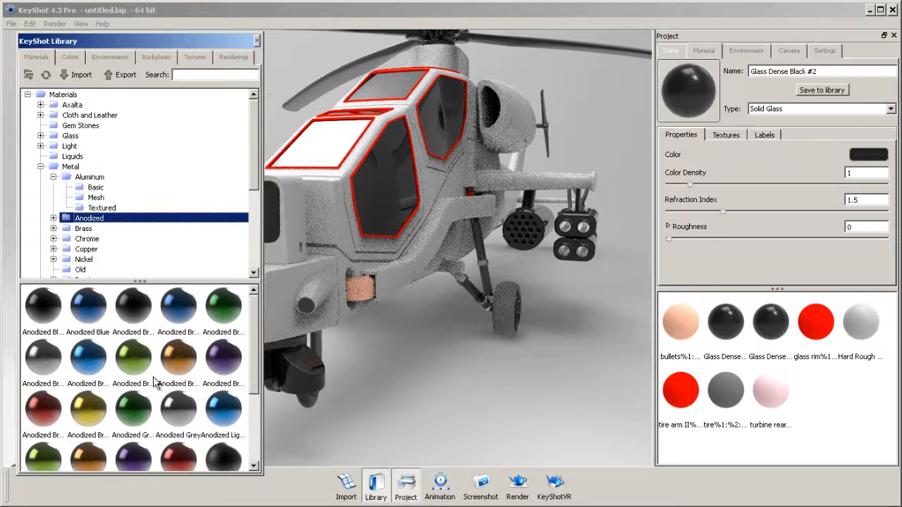
scroll(155, 383, down, 2)
drag(134, 388, 359, 293)
Apply the rough black anodized metal to the landing gear strut and the dark grey tire material to the wheel
drag(496, 349, 414, 311)
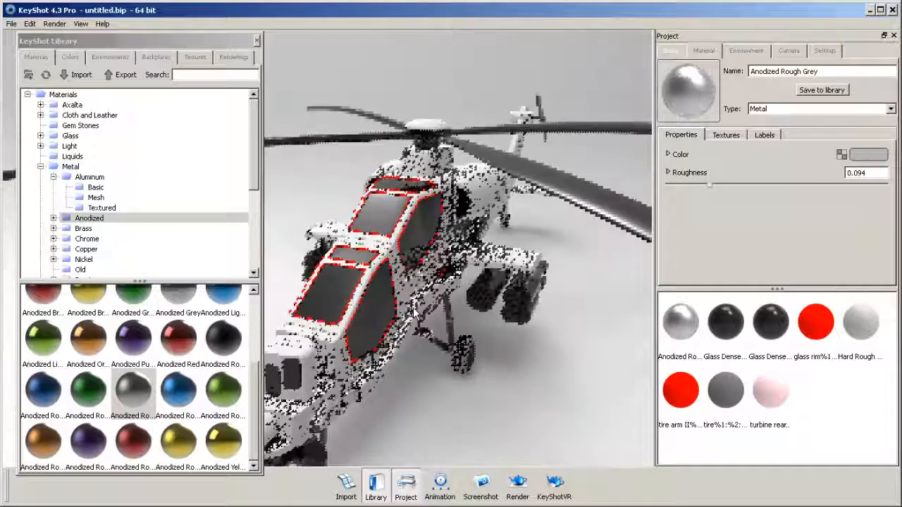
drag(223, 340, 448, 302)
drag(726, 390, 456, 363)
Apply the Hard Rough Plastic Grey project material to the red cockpit window frames
drag(560, 358, 385, 354)
drag(812, 328, 507, 242)
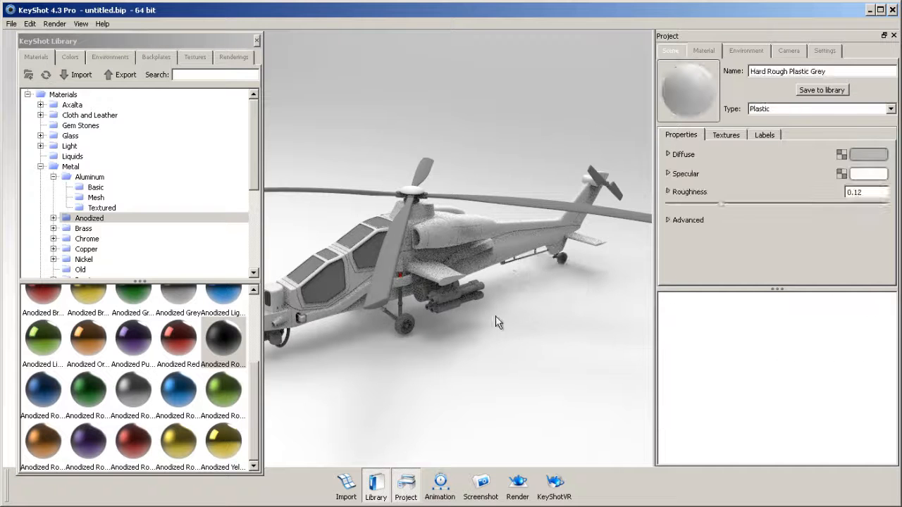
Recolor the fuselage with a dark grey swatch from the PANTONE+ Metallics Coated color library
click(68, 58)
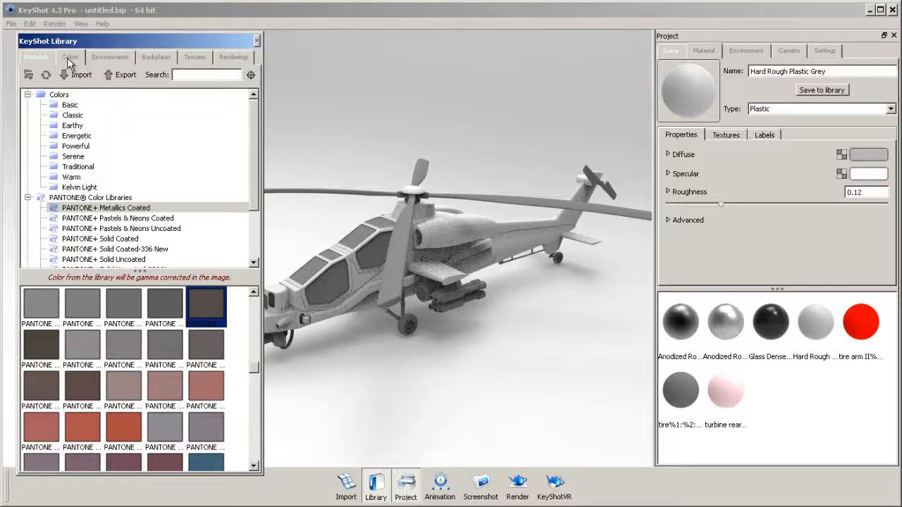
click(93, 198)
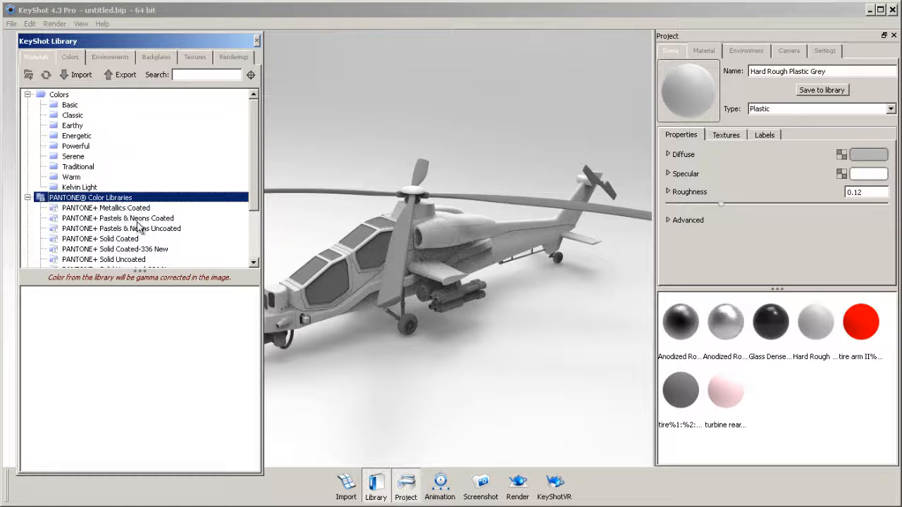
click(129, 211)
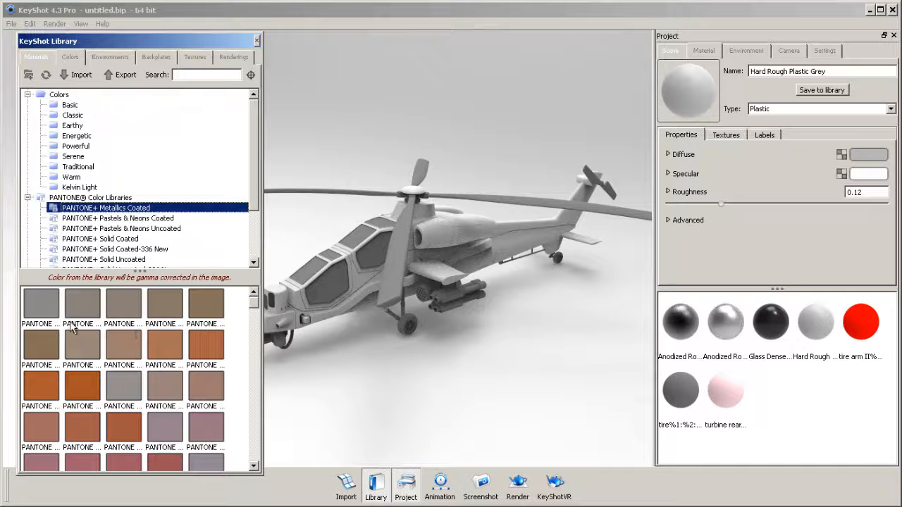
scroll(138, 380, down, 8)
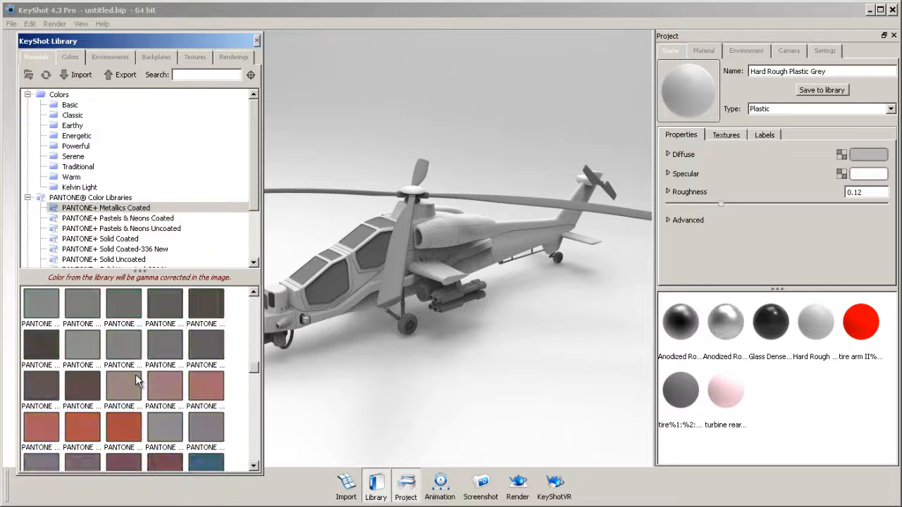
drag(168, 308, 521, 234)
drag(477, 315, 367, 355)
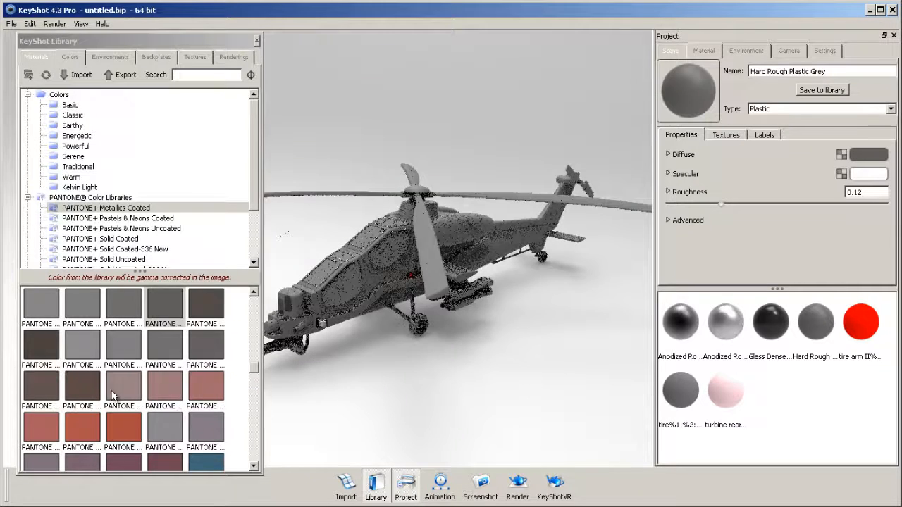
Try a dark green PANTONE+ Metallics Coated swatch on the fuselage, and replace it with an olive one
scroll(113, 397, down, 3)
drag(205, 346, 478, 254)
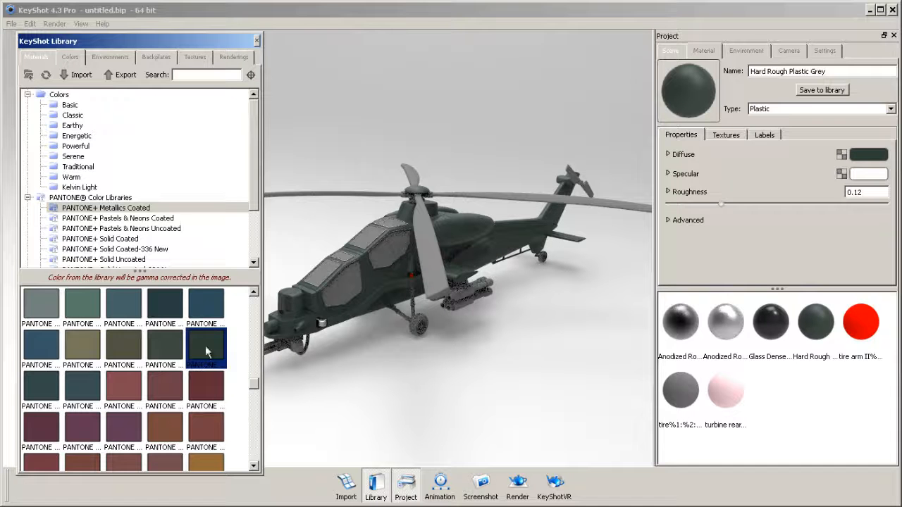
drag(126, 353, 457, 241)
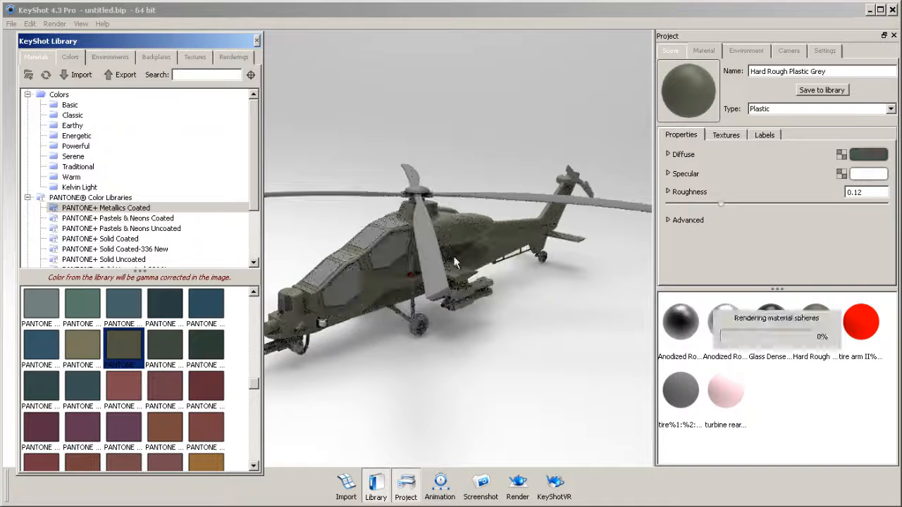
Apply the olive Hard Rough Plastic Grey project material to the remaining grey parts, including the wheels and rotor blades
mouse_move(401, 324)
mouse_down()
mouse_move(301, 328)
mouse_move(381, 331)
mouse_move(406, 374)
mouse_move(397, 326)
mouse_up()
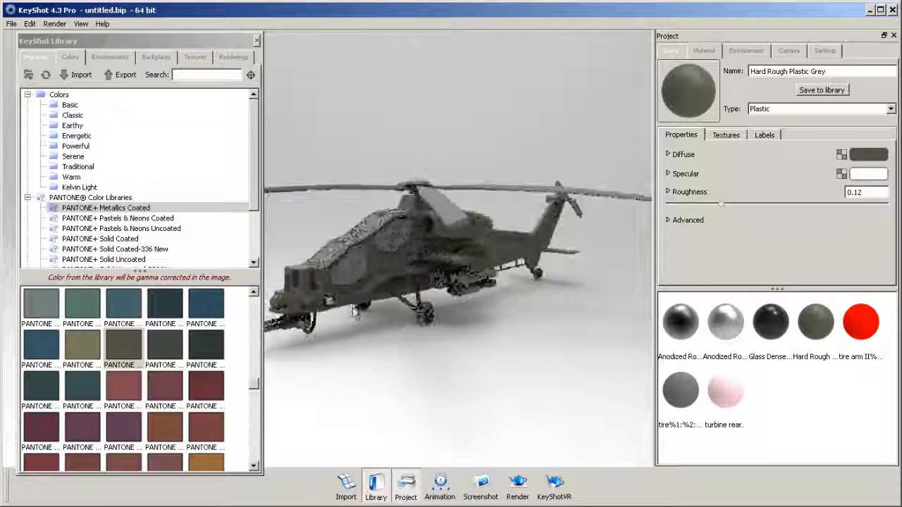
drag(822, 331, 424, 347)
drag(420, 337, 412, 289)
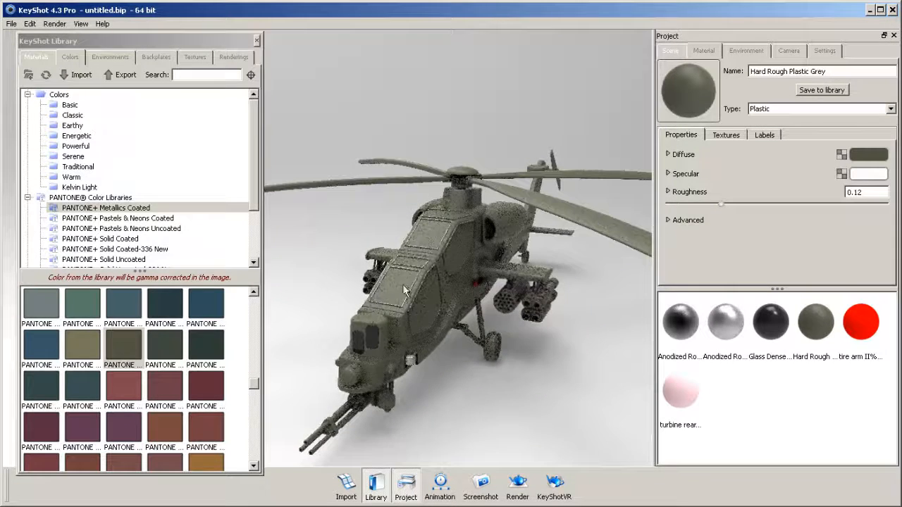
Unlink the cockpit window panes' material from the other parts and apply the library's Glass Dense Black material to them
right_click(402, 287)
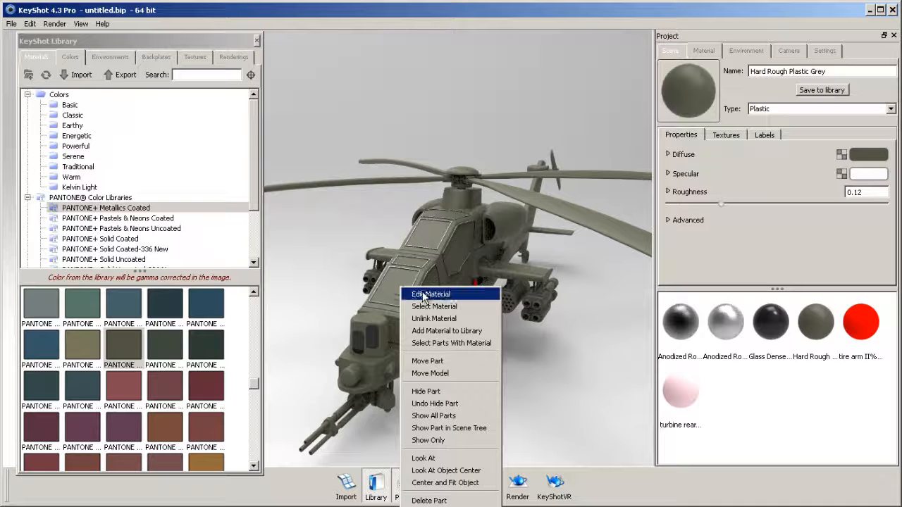
click(439, 318)
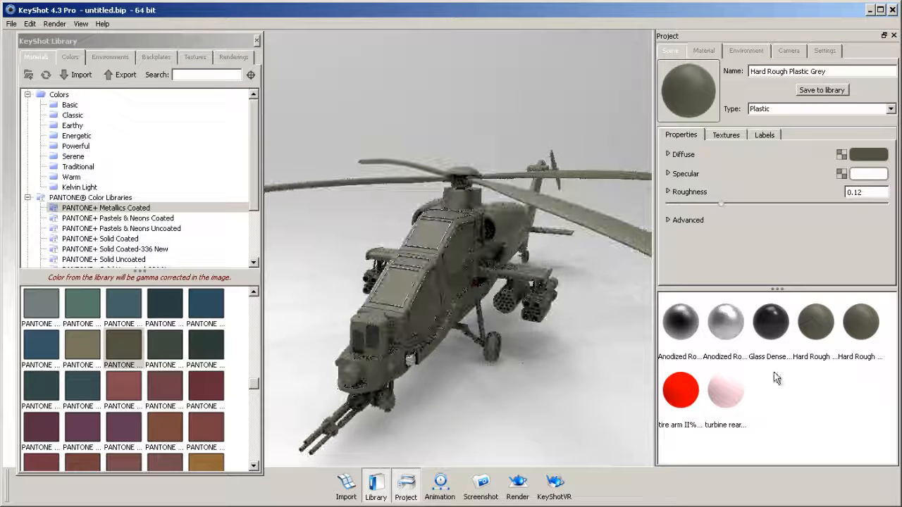
click(36, 56)
click(70, 135)
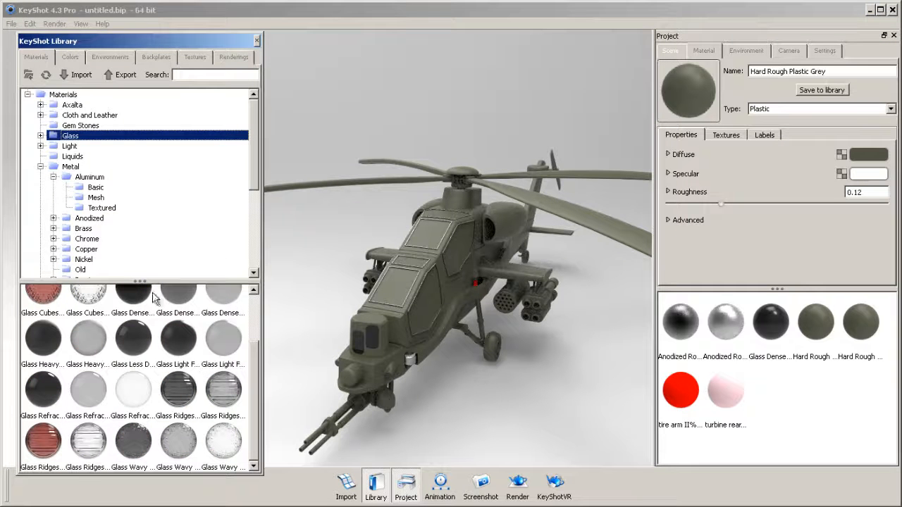
scroll(134, 305, up, 1)
drag(133, 357, 397, 287)
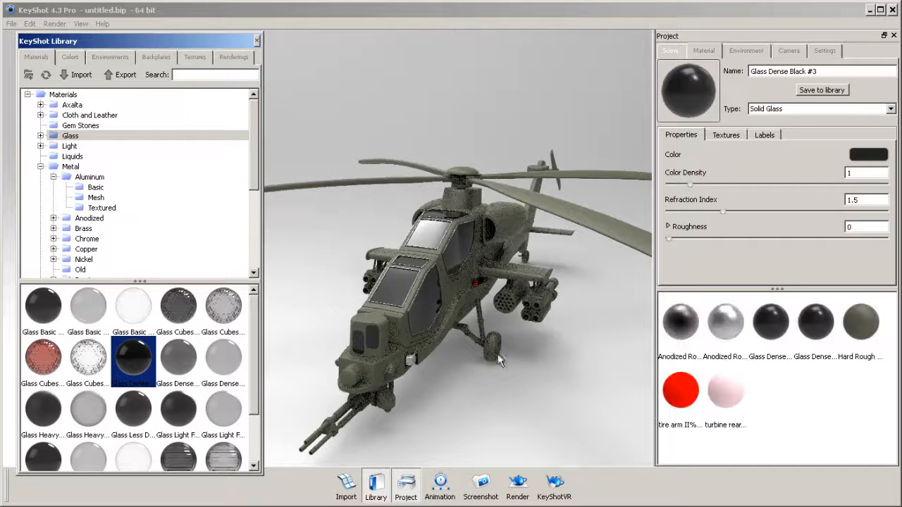
Apply the library's Aluminum Polished material to the red part of the landing gear strut
right_click(519, 343)
scroll(438, 334, up, 6)
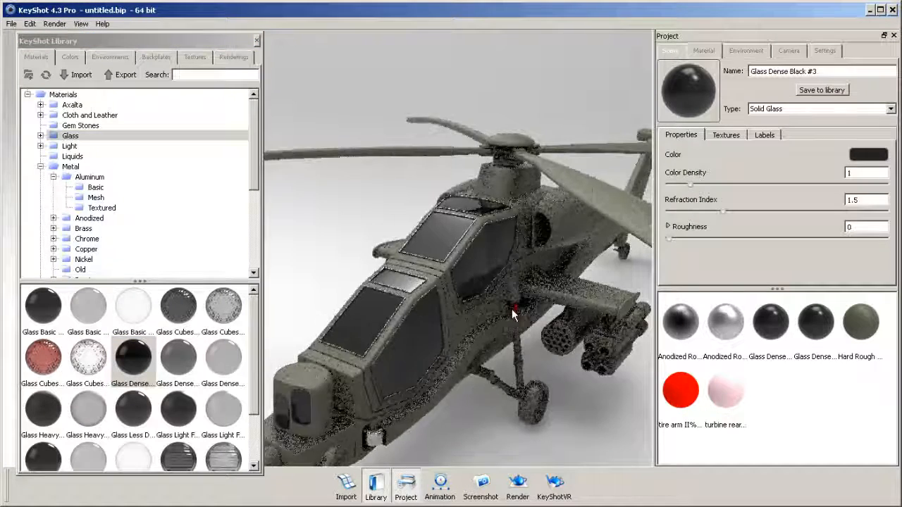
click(98, 180)
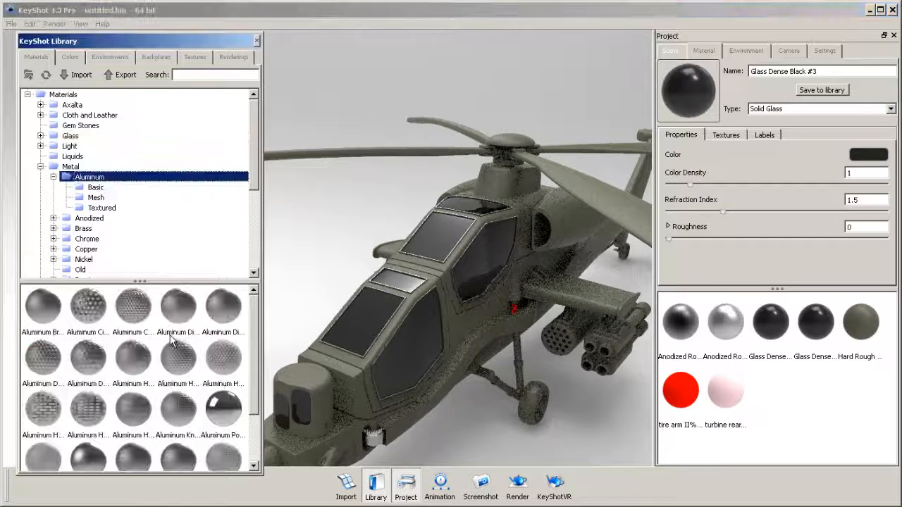
drag(224, 409, 514, 317)
Unlink the wheel tires' material from the other olive parts and apply Soft Touch Black to them
mouse_move(493, 349)
mouse_down()
mouse_move(446, 331)
mouse_move(459, 325)
mouse_move(497, 347)
mouse_up()
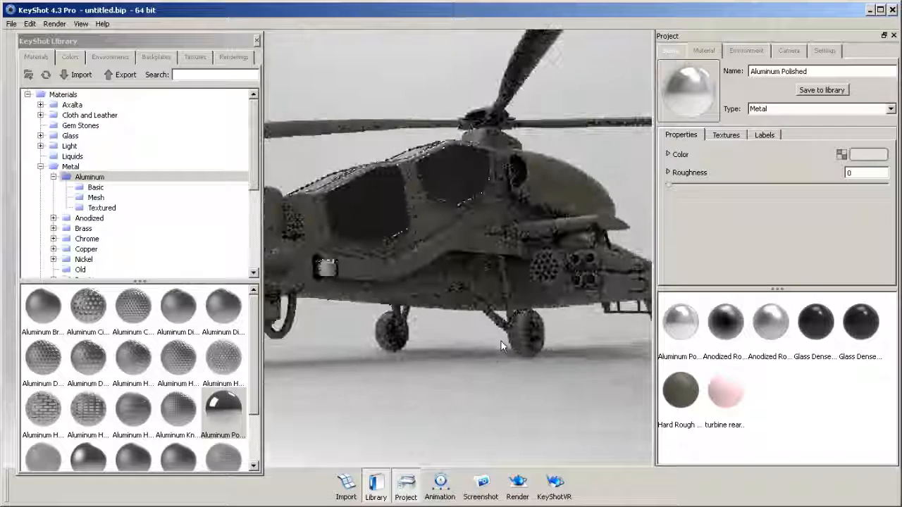
right_click(508, 341)
click(525, 375)
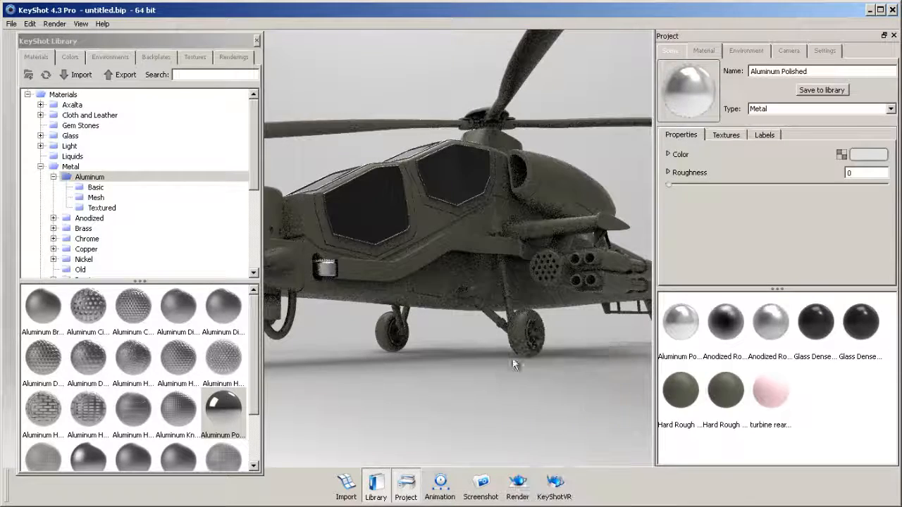
scroll(132, 212, down, 5)
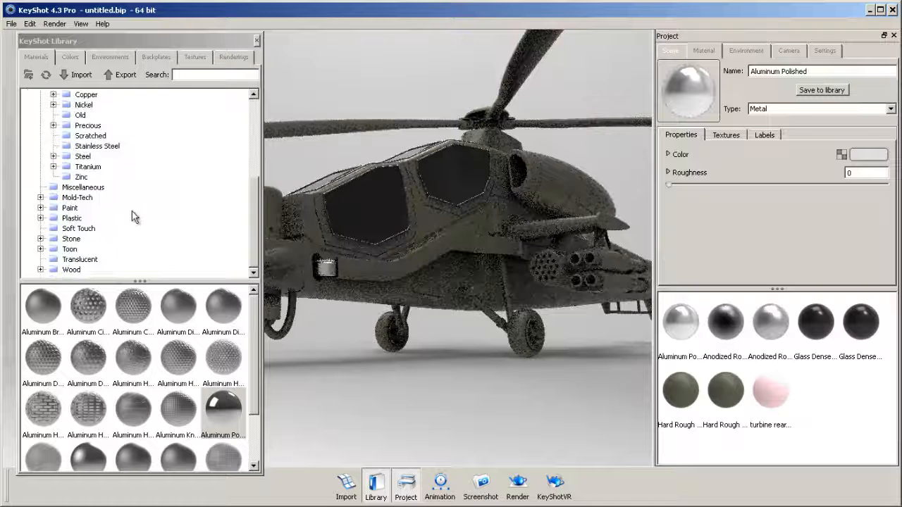
click(74, 229)
drag(48, 300, 512, 348)
Unlink the main rotor blades' material, try Soft Touch Gray on them, and replace it with Clear Rough Plastic Black
drag(395, 354, 355, 393)
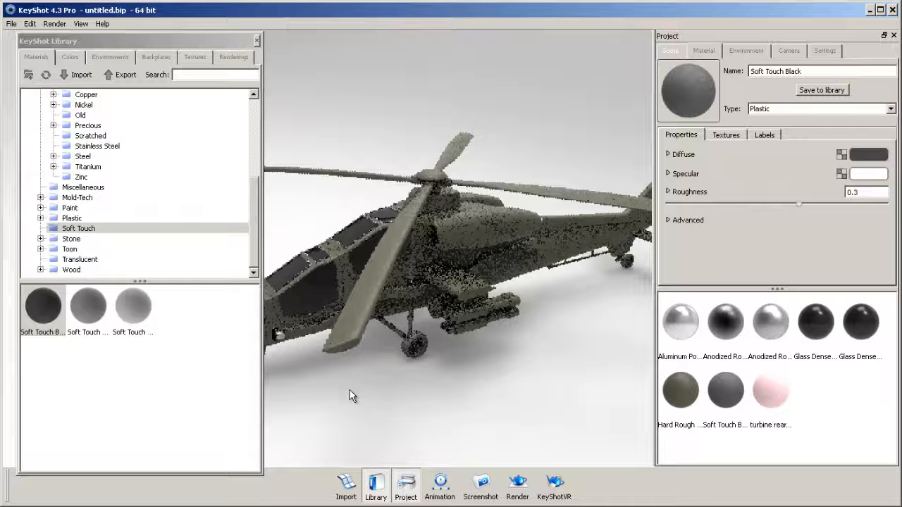
right_click(386, 297)
click(410, 287)
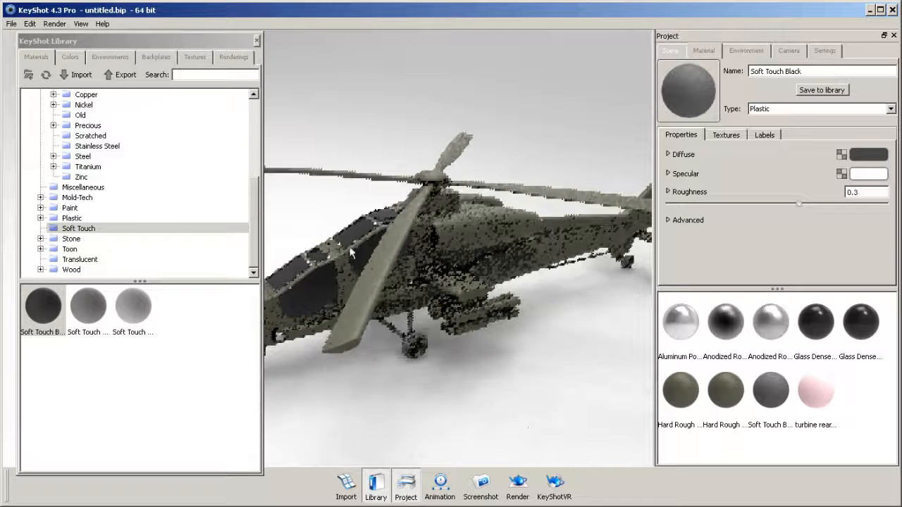
drag(88, 307, 368, 324)
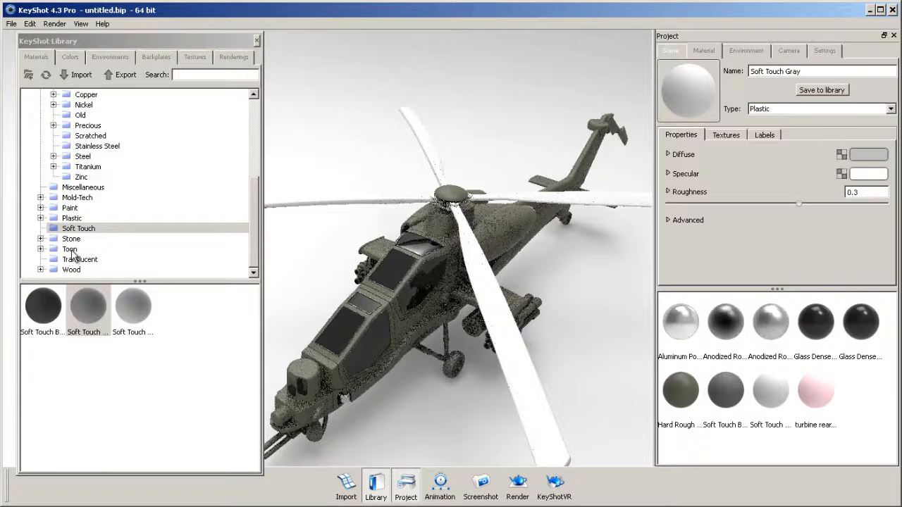
click(72, 218)
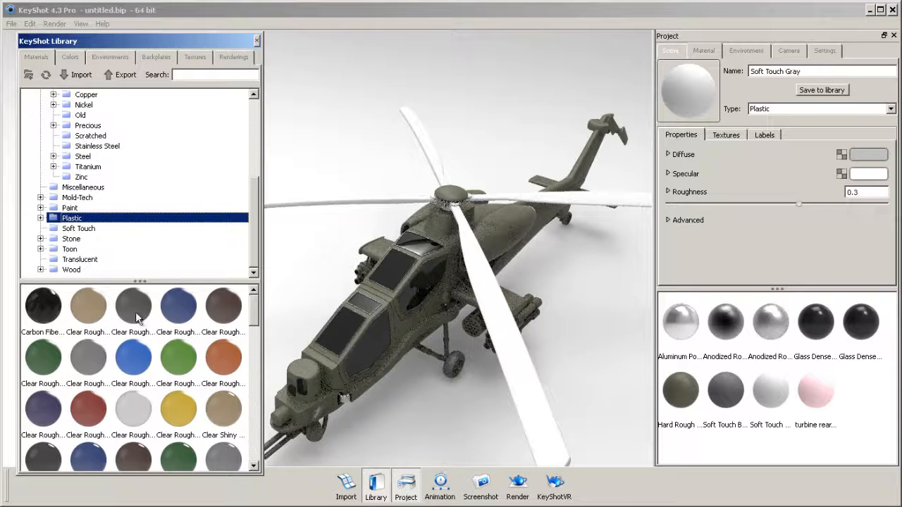
drag(137, 319, 487, 305)
Apply the textured Aluminum Spun material to the pink rings at the rear of the turbine exhausts
scroll(369, 307, down, 4)
drag(370, 307, 380, 246)
scroll(498, 280, up, 4)
scroll(500, 239, up, 4)
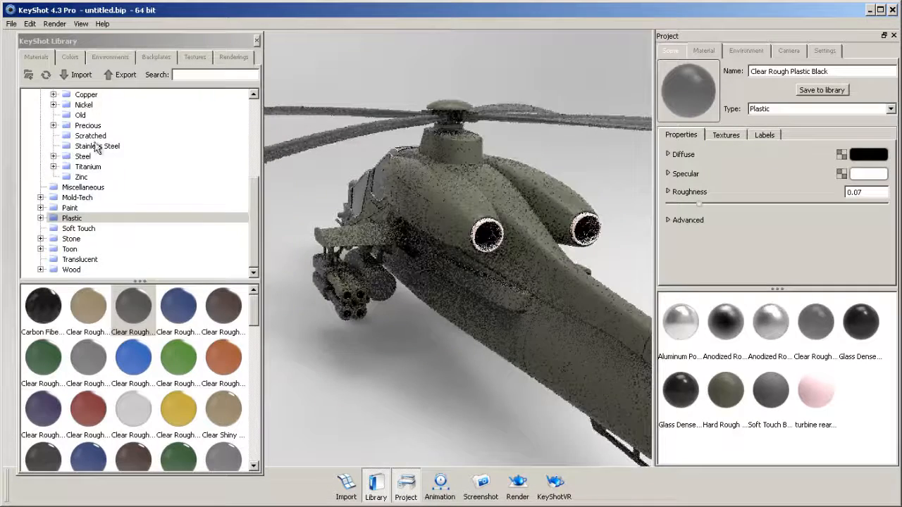
scroll(75, 203, up, 2)
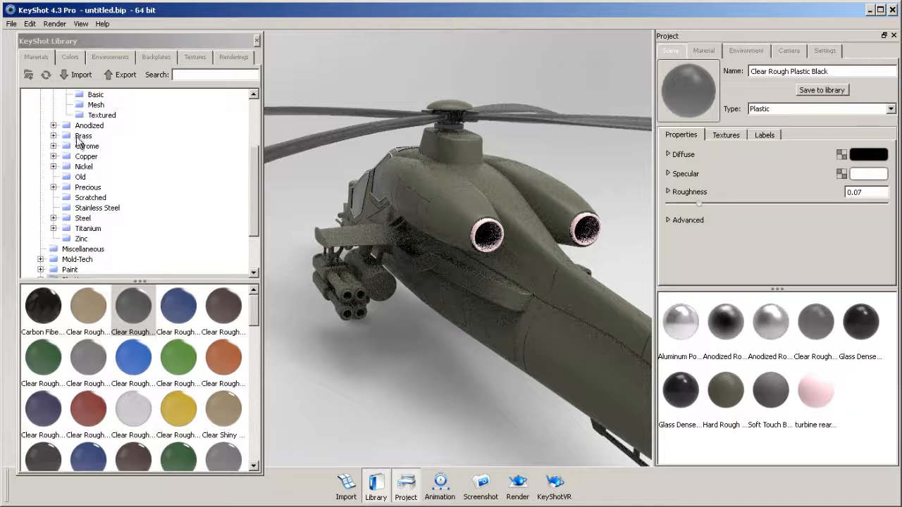
click(84, 188)
click(93, 116)
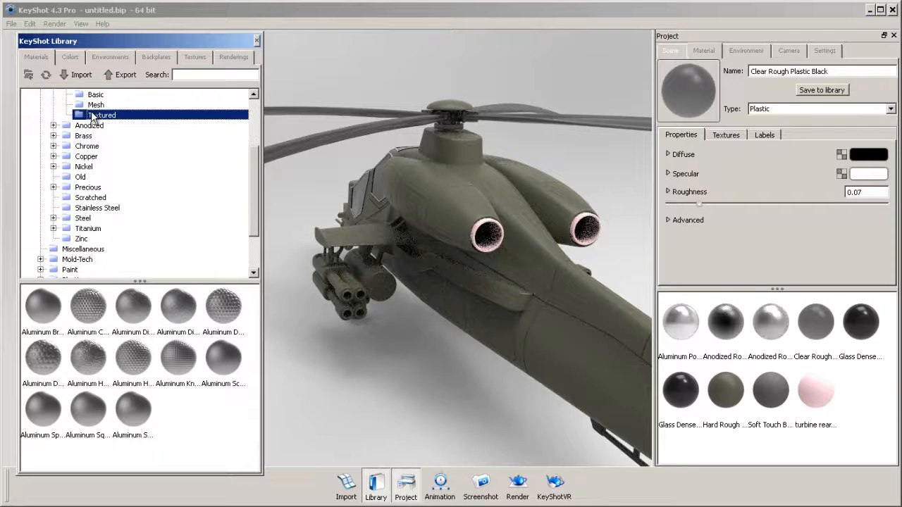
drag(49, 420, 479, 261)
Replace the scene's lighting environment with hdri-locations_factory_4k and close the project and library windows
drag(409, 228, 450, 235)
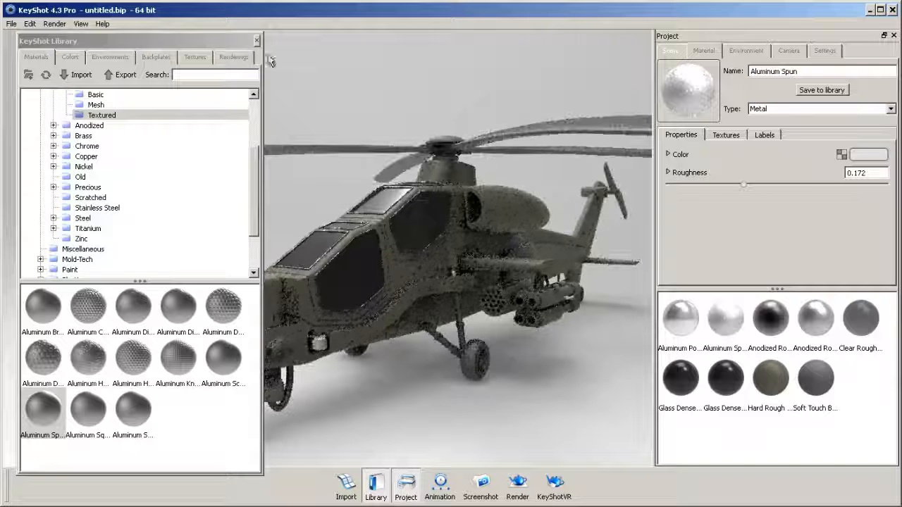
click(110, 57)
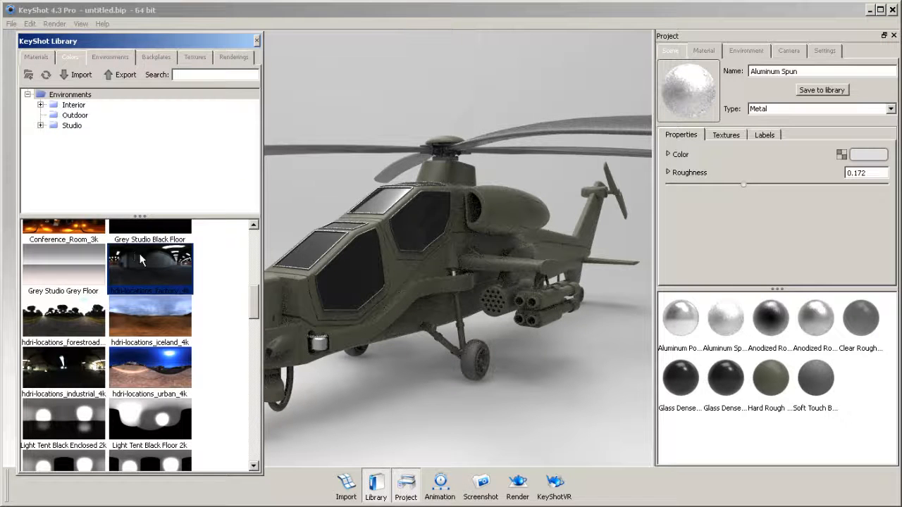
drag(143, 274, 381, 92)
drag(458, 213, 424, 258)
click(894, 35)
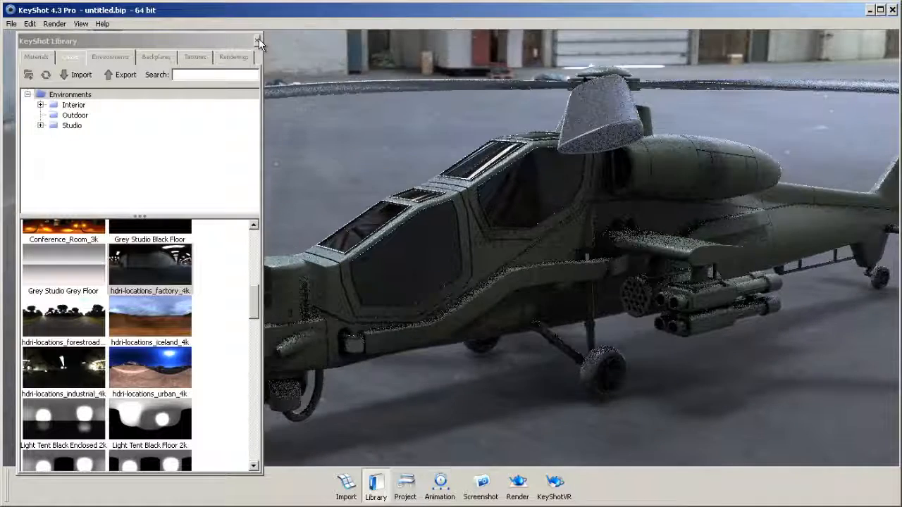
key(m)
Compose a low front-side camera shot showing the helicopter from gun to tail, with the factory hall behind it
drag(394, 185, 424, 264)
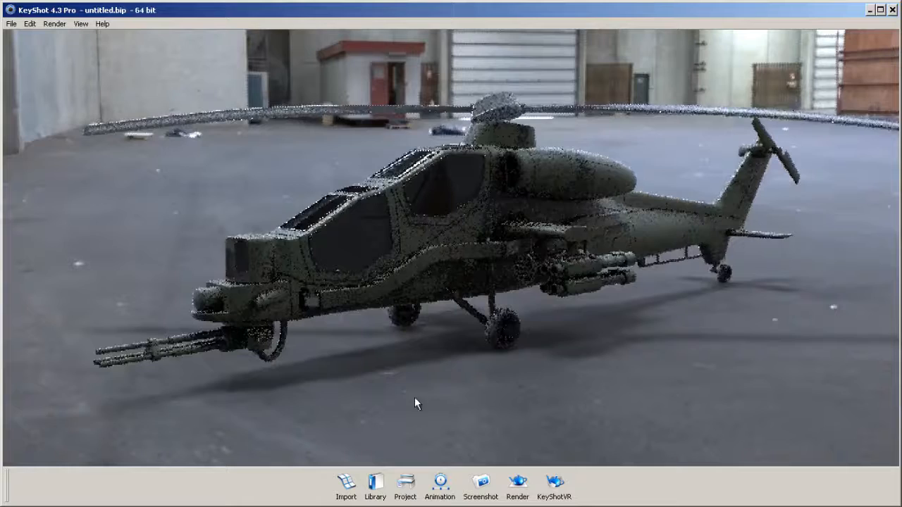
drag(417, 374, 390, 365)
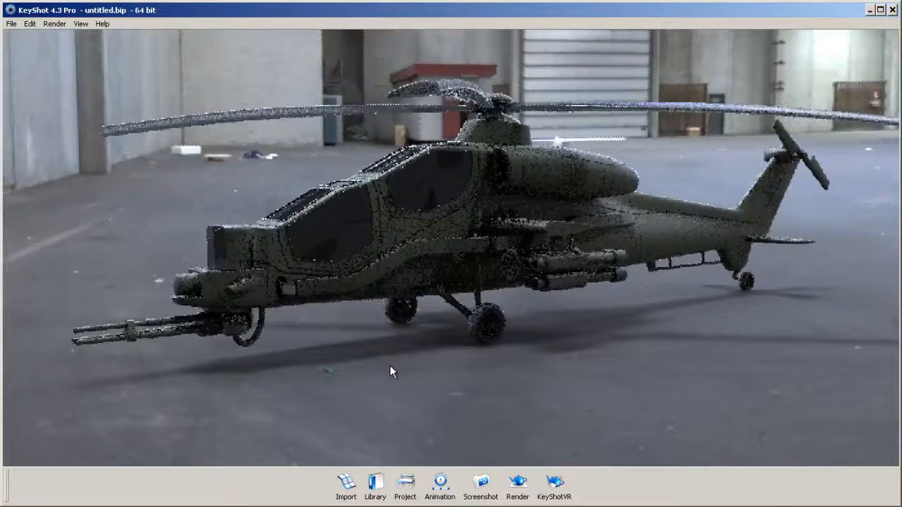
click(403, 483)
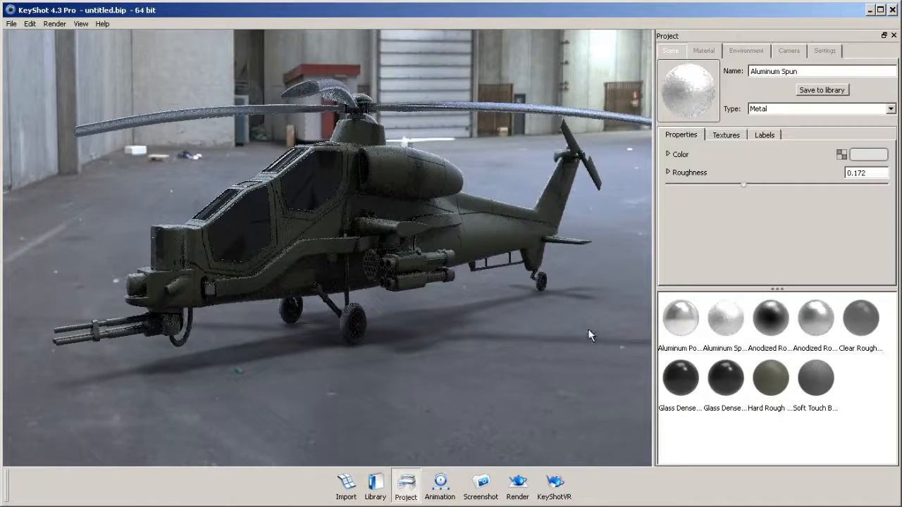
drag(553, 224, 476, 379)
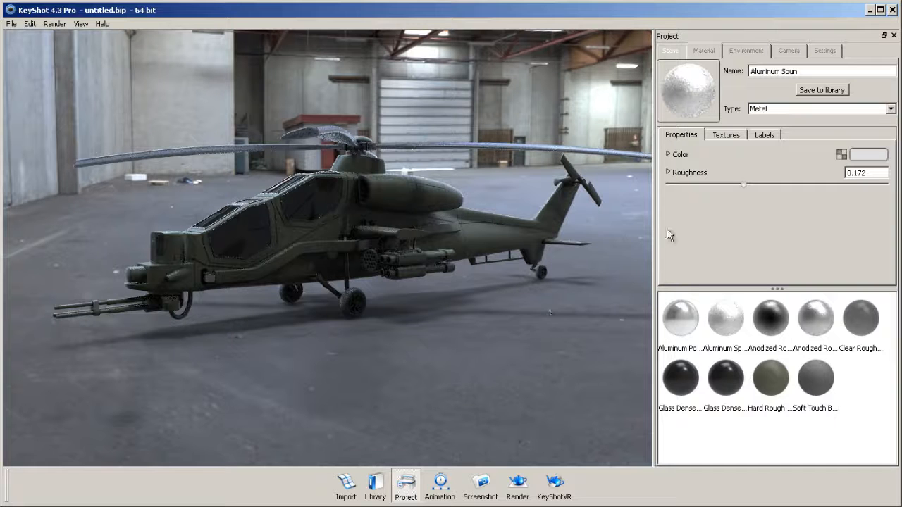
Set the factory environment's height to about -0.101, its size to about 641 and its brightness to 1.3
click(747, 51)
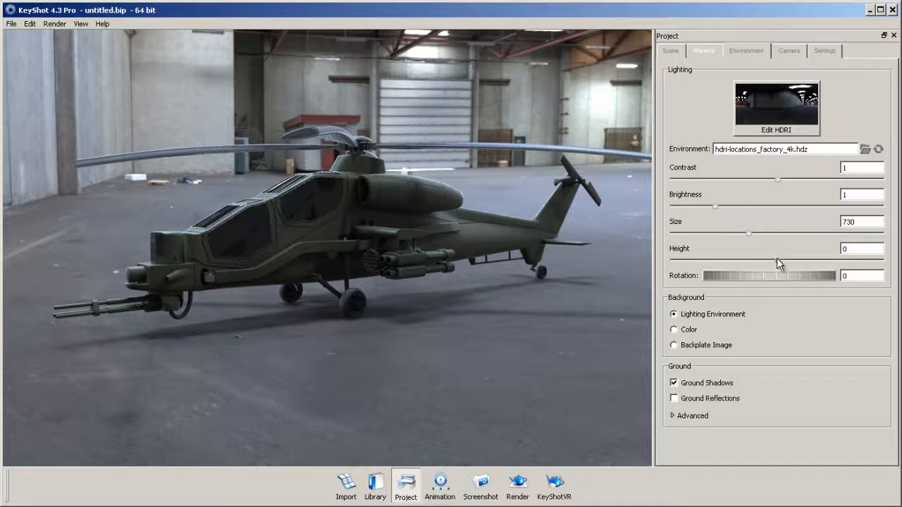
drag(768, 261, 756, 261)
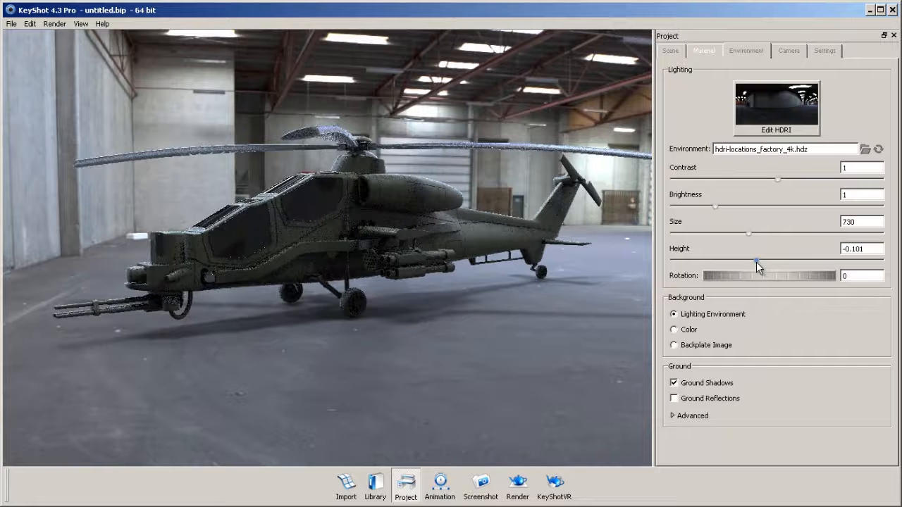
drag(743, 232, 739, 233)
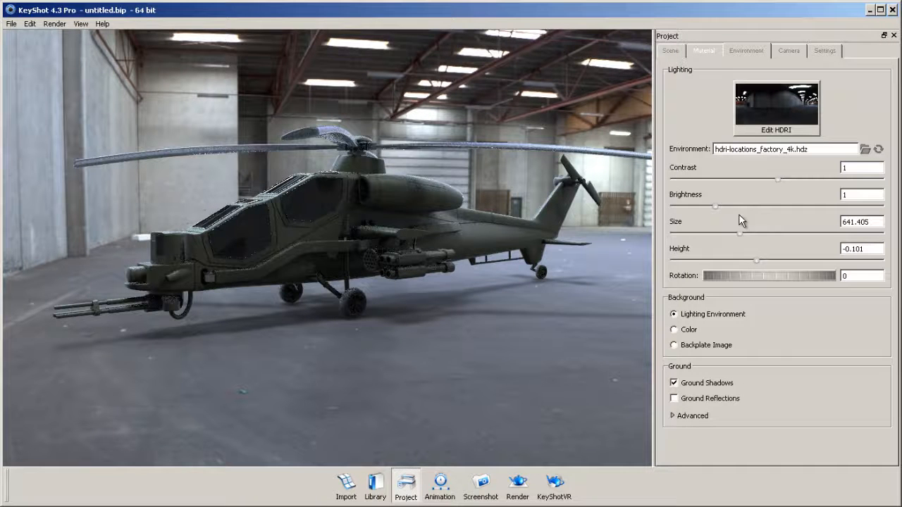
text(1.3)
key(Return)
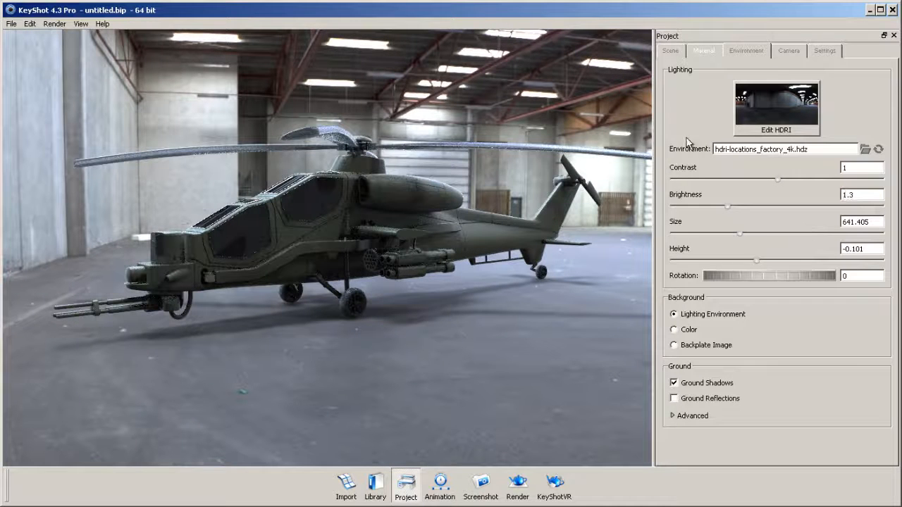
Enable the camera's depth of field and set its point of focus on the helicopter's cockpit
click(789, 53)
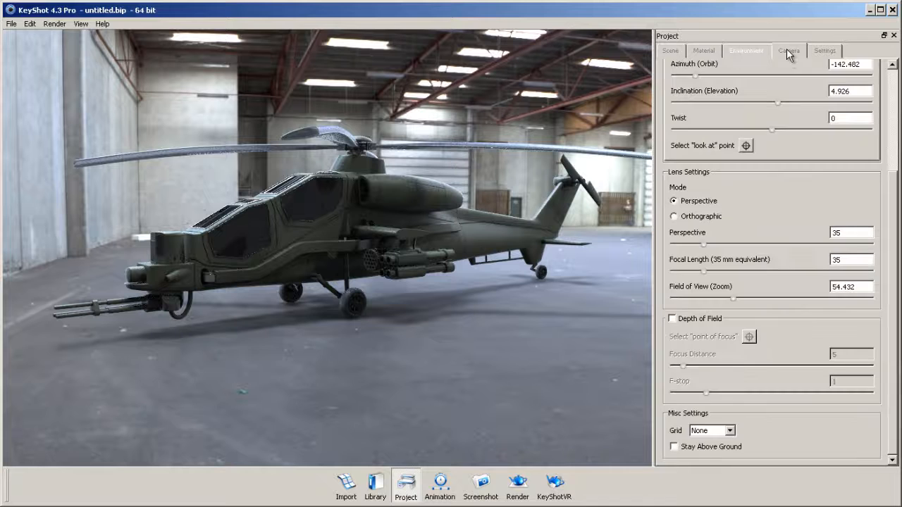
click(711, 319)
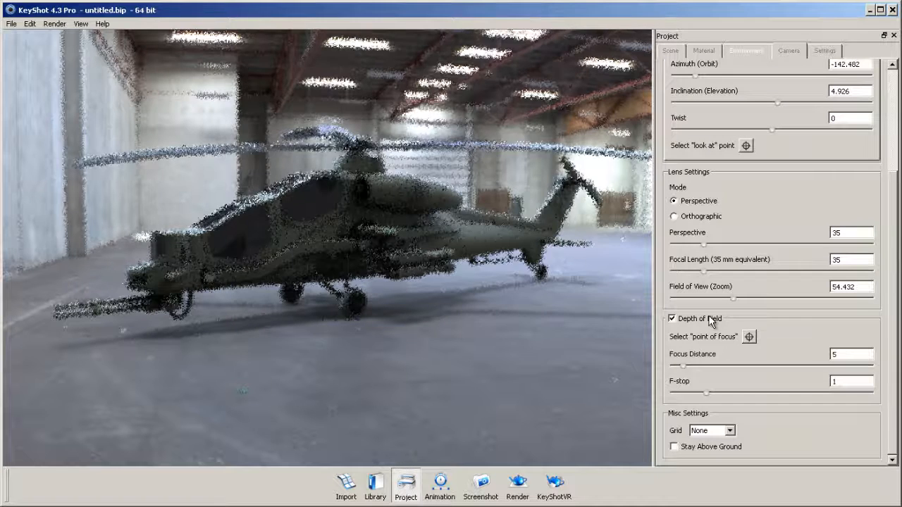
click(749, 338)
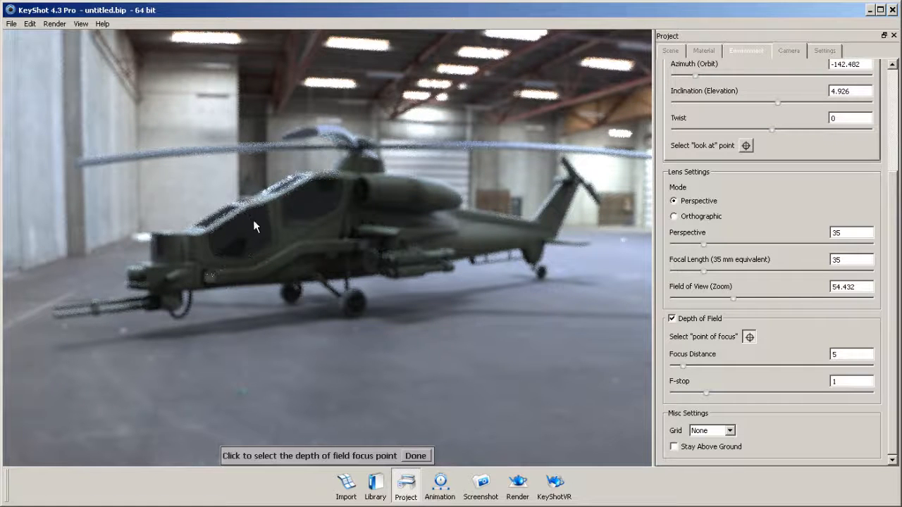
drag(268, 216, 275, 204)
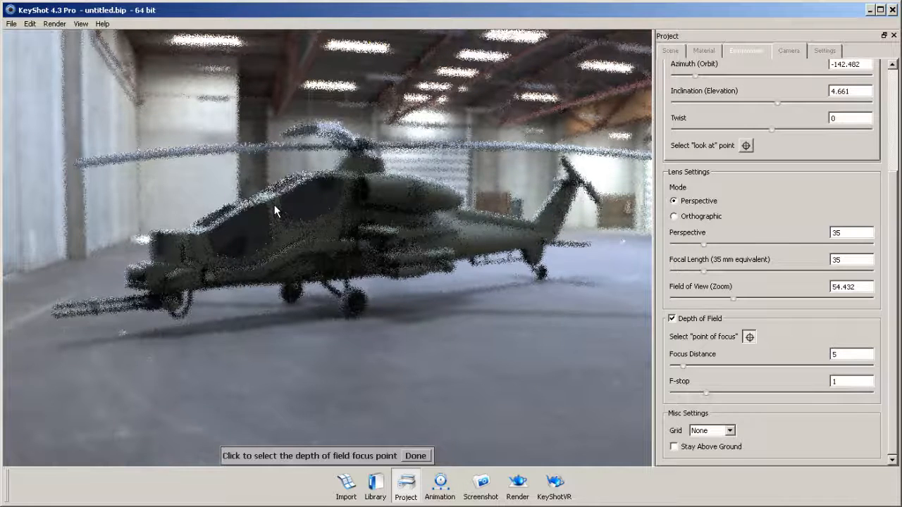
click(274, 200)
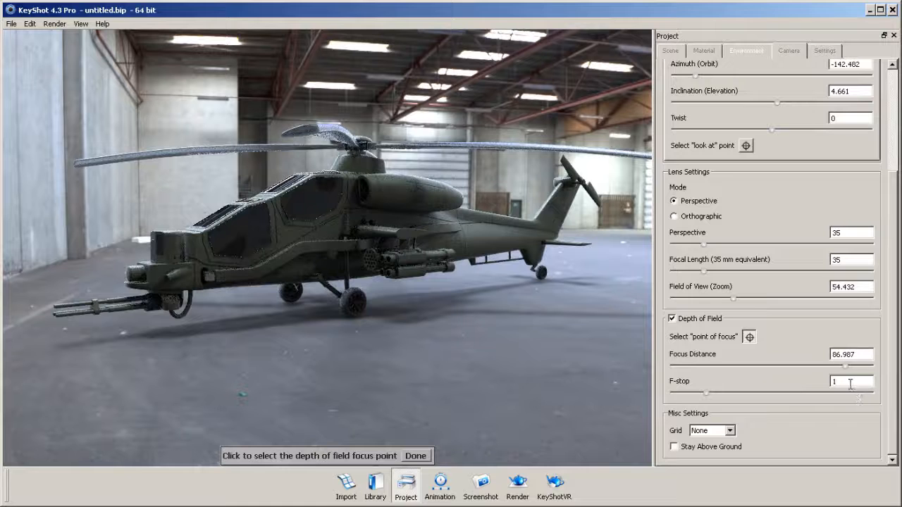
Try an F-stop of 0.3 for the depth of field, and lower it to 0.1
text(.3)
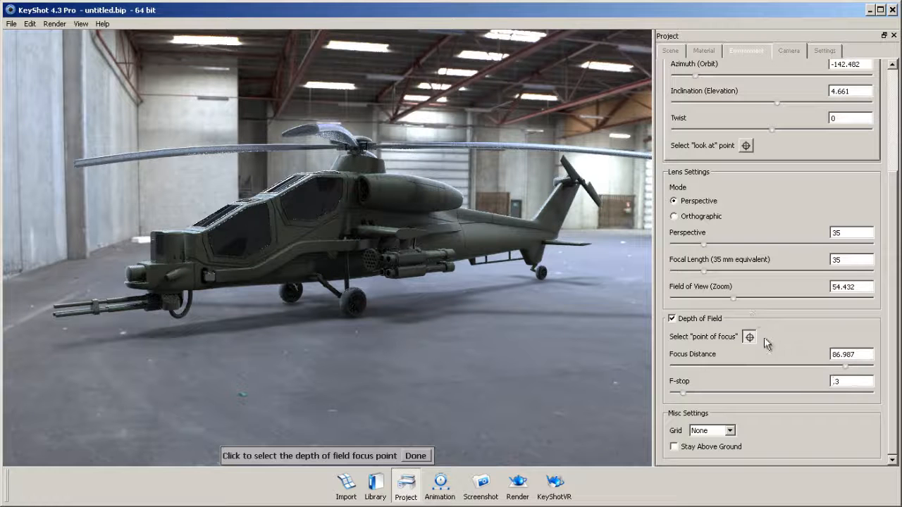
text(1)
key(Return)
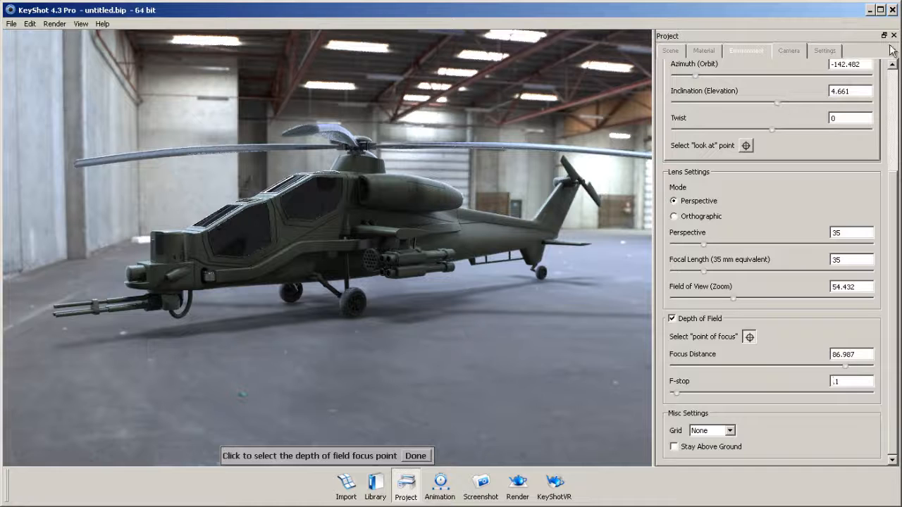
Rotate the factory environment to 15, and reframe the camera in the enlarged viewport so the whole helicopter fills the shot
click(741, 51)
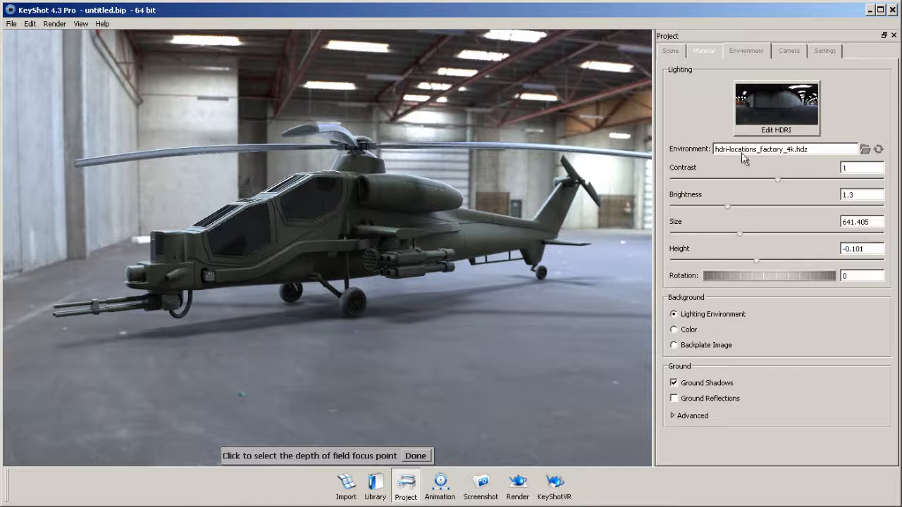
drag(724, 277, 760, 276)
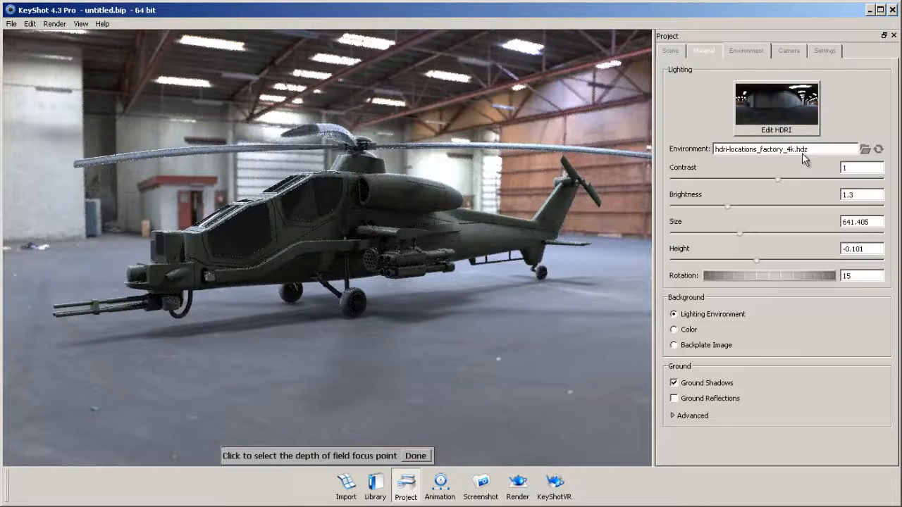
click(893, 35)
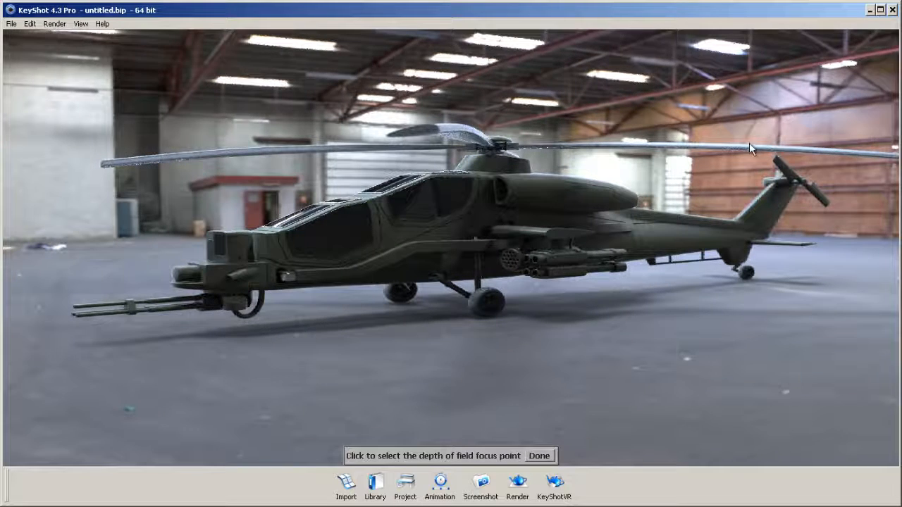
middle_drag(487, 234, 469, 238)
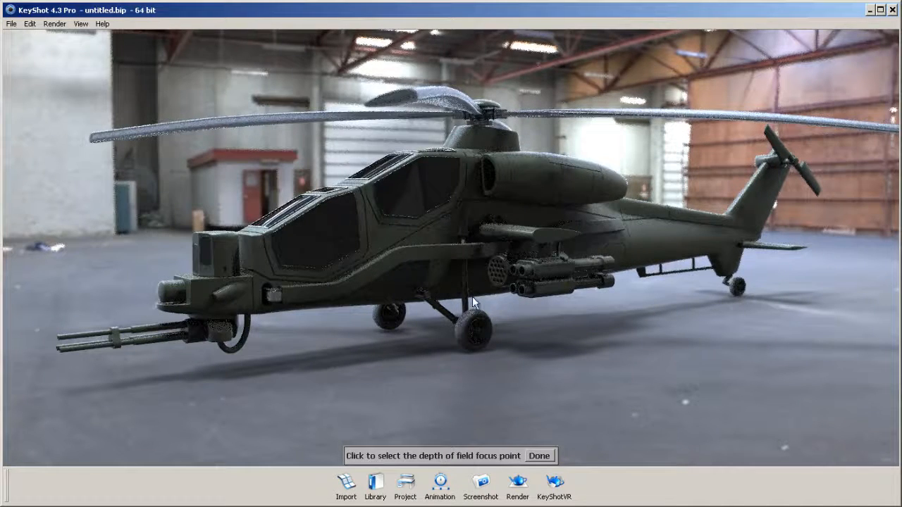
Set up a still image render with the 1280 x 624 resolution preset
click(519, 485)
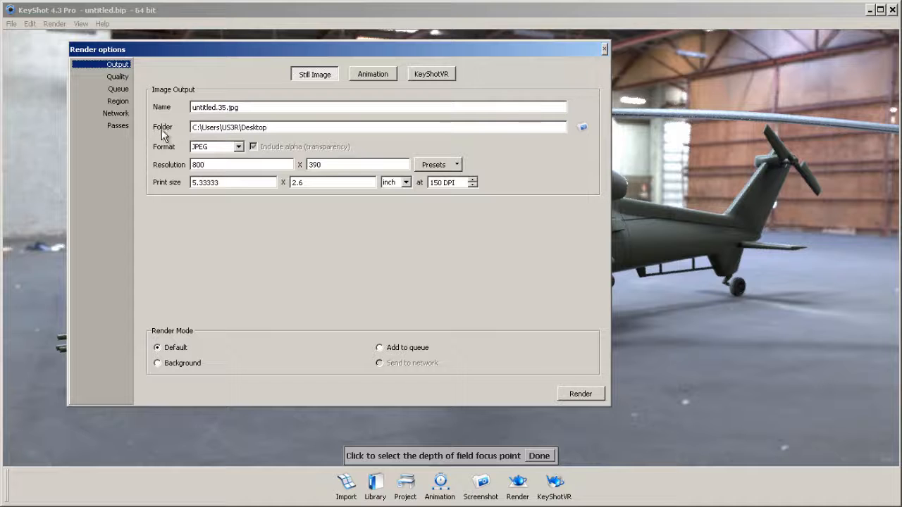
drag(283, 128, 167, 128)
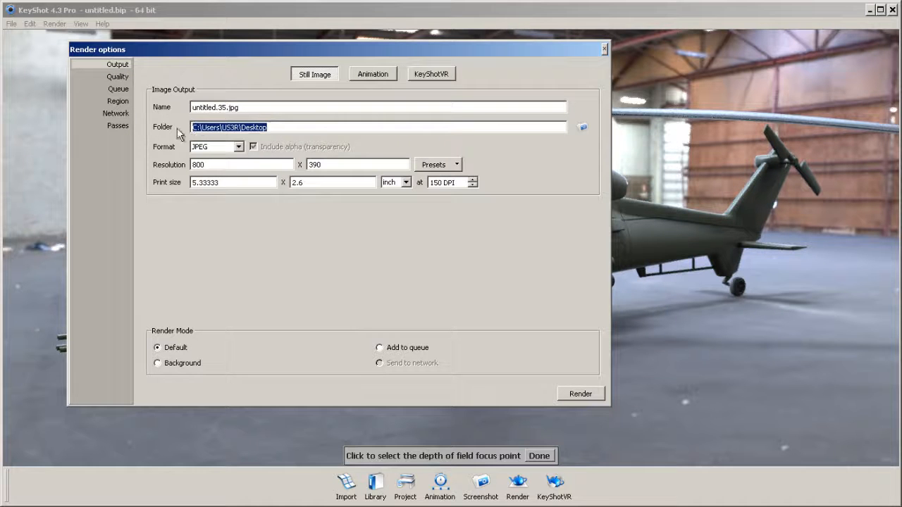
click(284, 127)
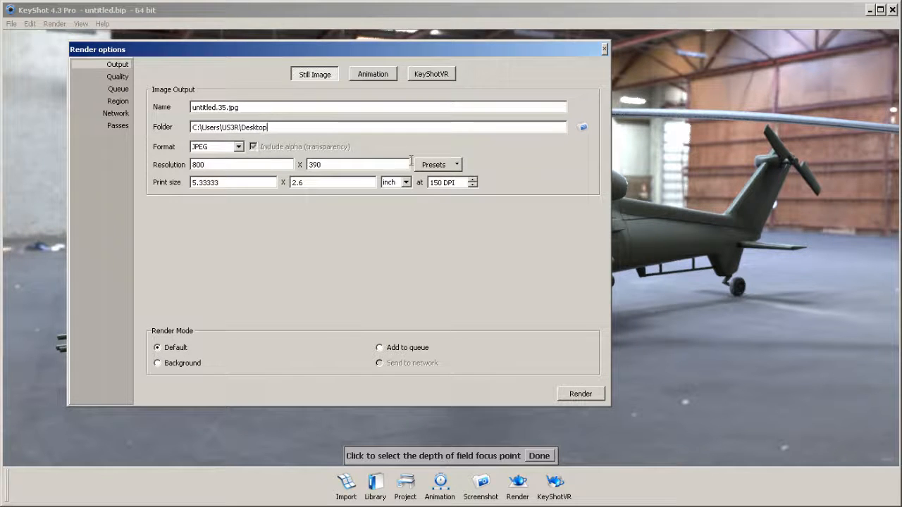
click(433, 165)
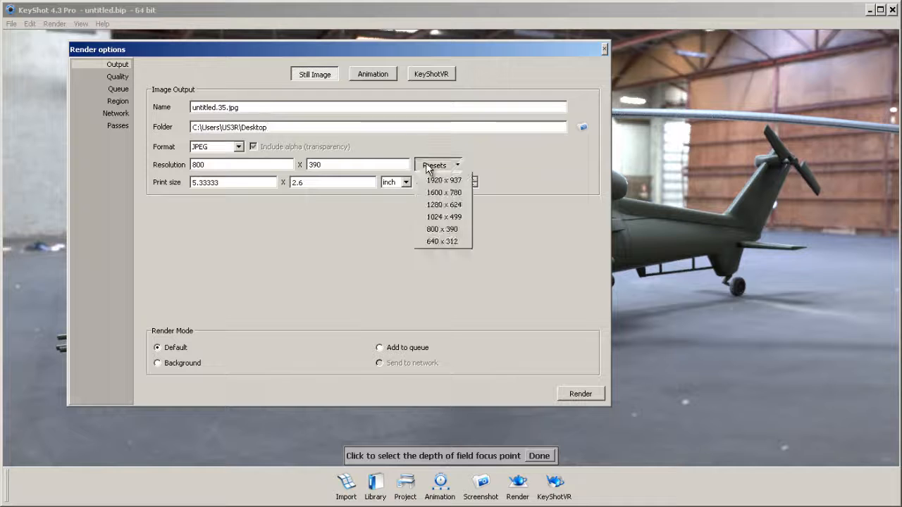
click(458, 207)
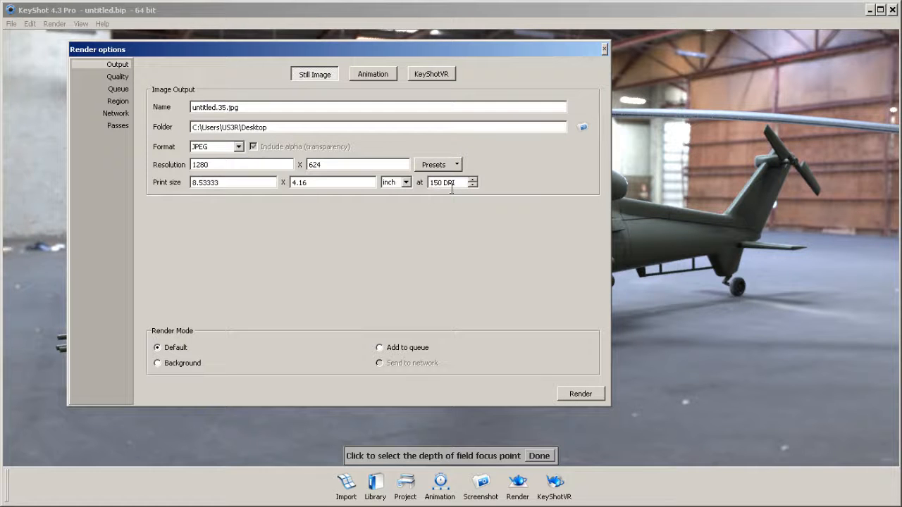
Render the helicopter image and move the render output window up to show the whole picture
click(588, 394)
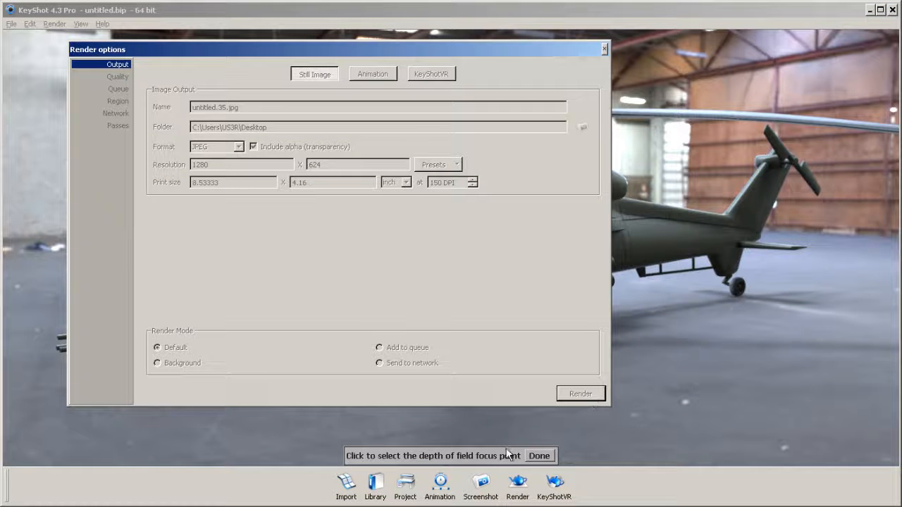
click(589, 395)
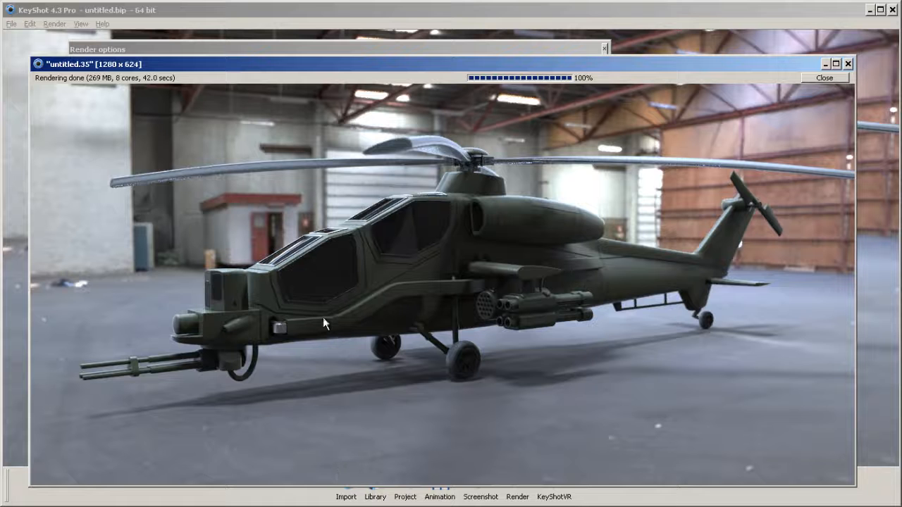
drag(453, 58, 466, 32)
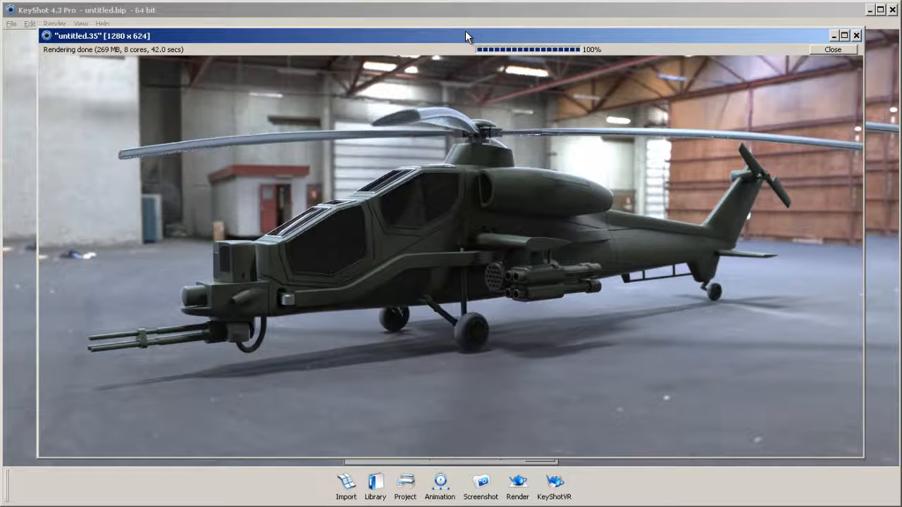